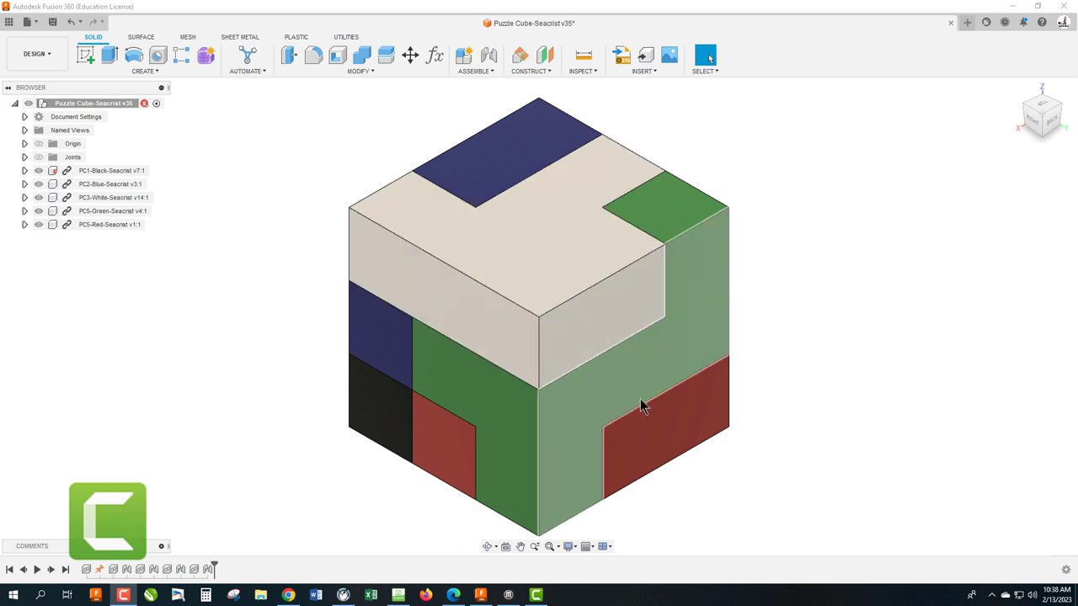
Step: Switch the puzzle cube into the Animation workspace and fit the whole cube in view with F6
left_click(39, 53)
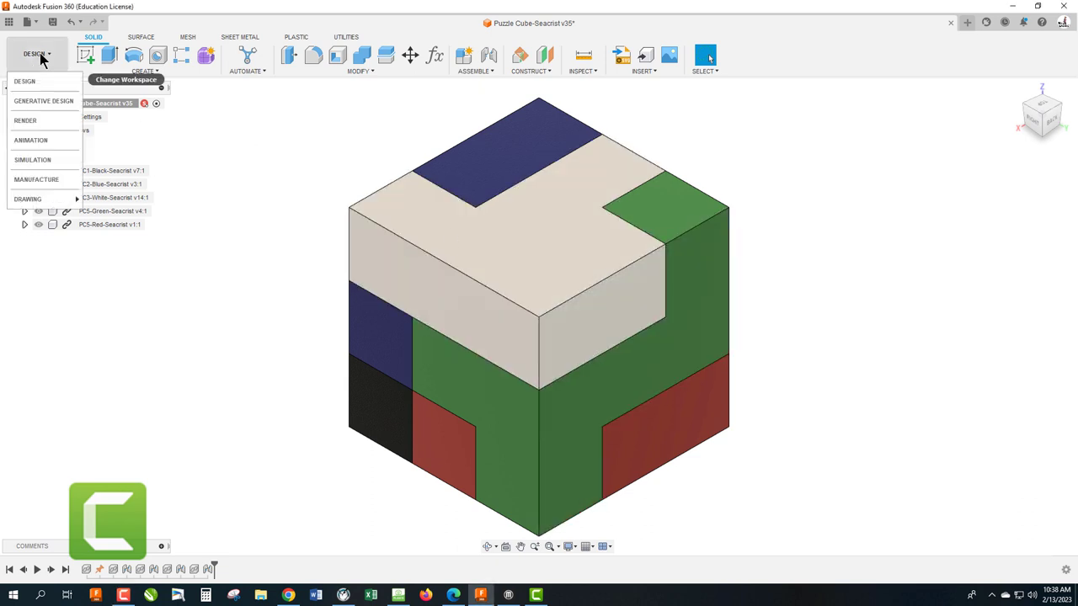
left_click(53, 142)
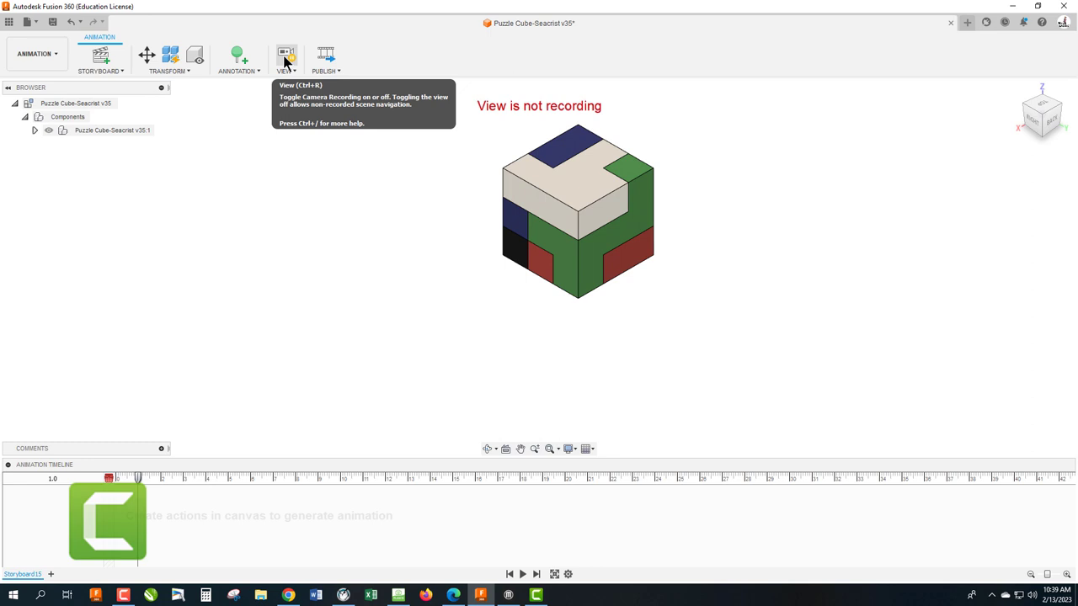
scroll(418, 268, "down", 2)
scroll(417, 268, "up", 3)
scroll(816, 177, "down", 2)
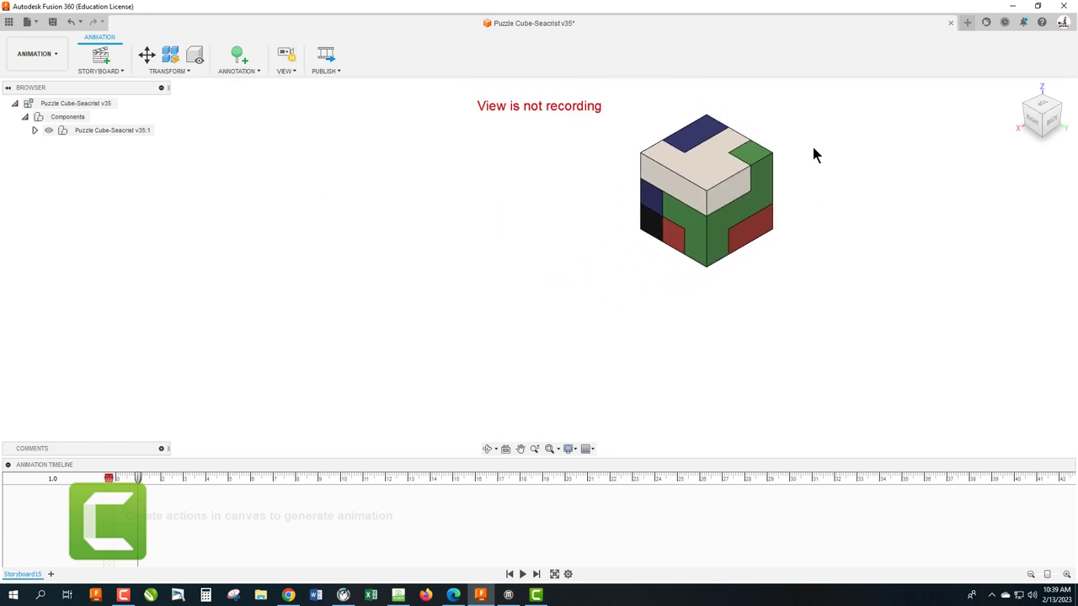
key("F6")
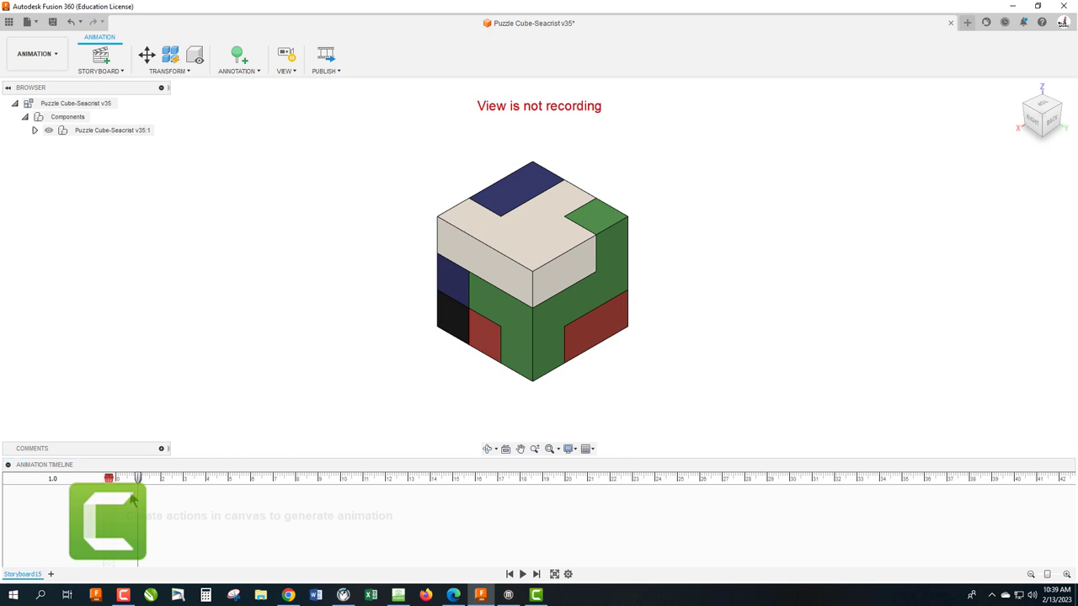
Step: Record camera turns to a new cube corner about every second, at 2.1, 4.3 and 5.2 s
left_click(285, 55)
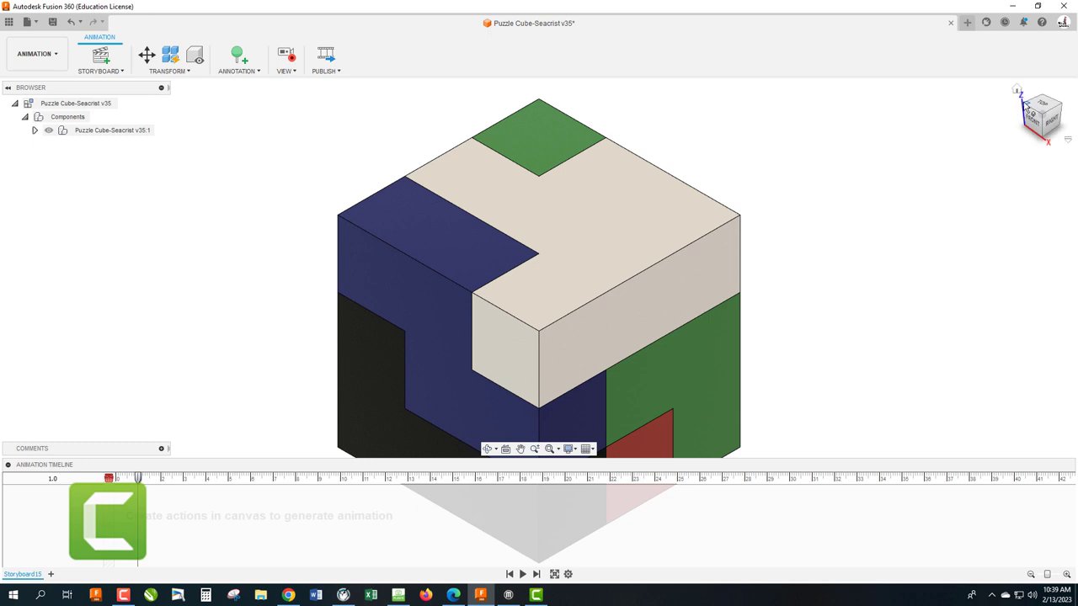
left_click(1026, 109)
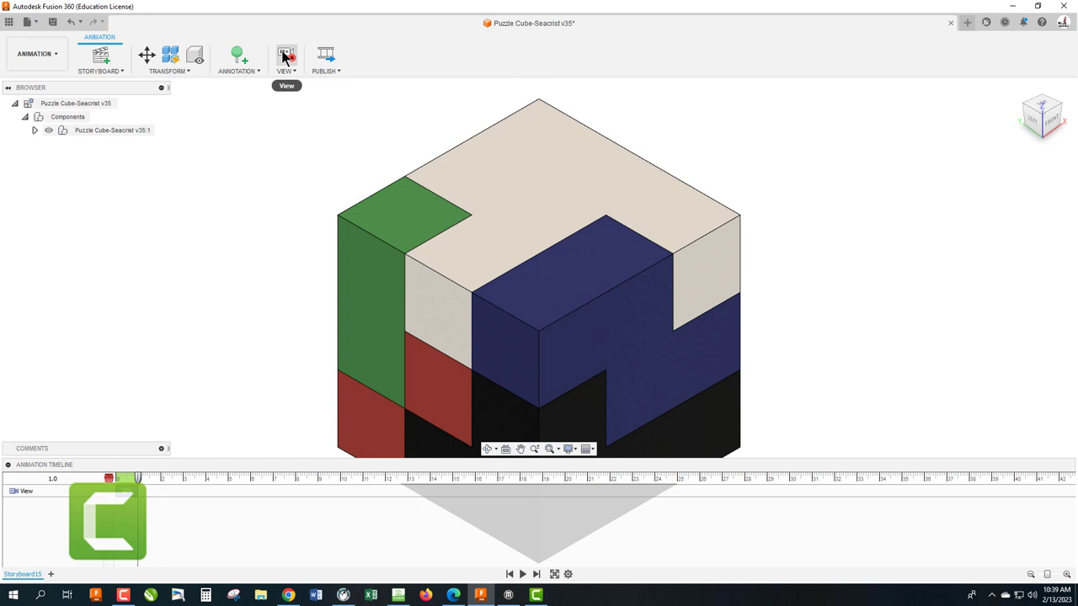
left_click_drag(138, 479, 163, 479)
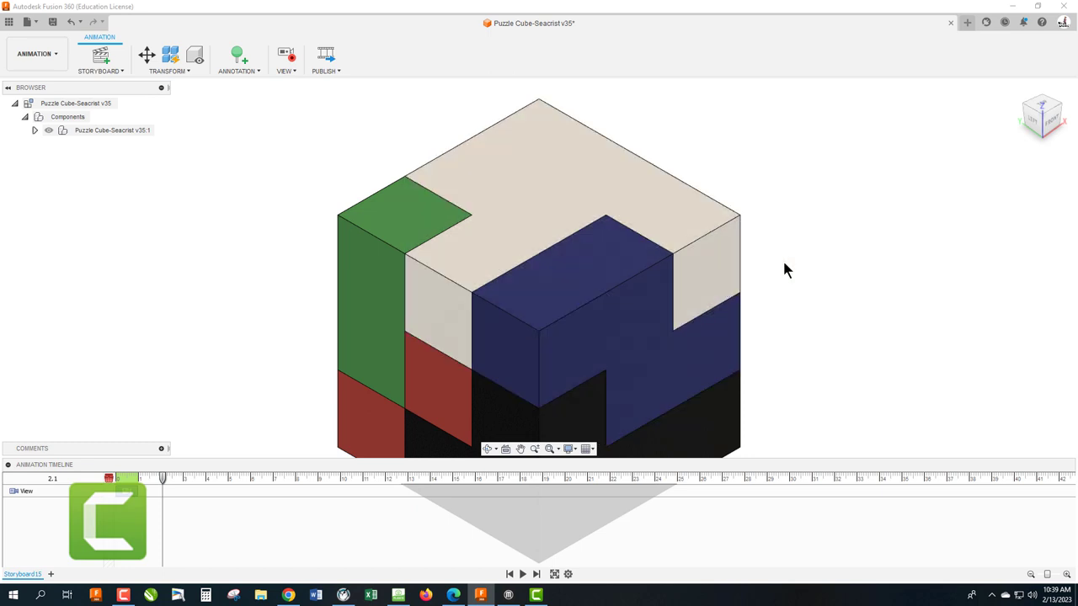
left_click(1025, 106)
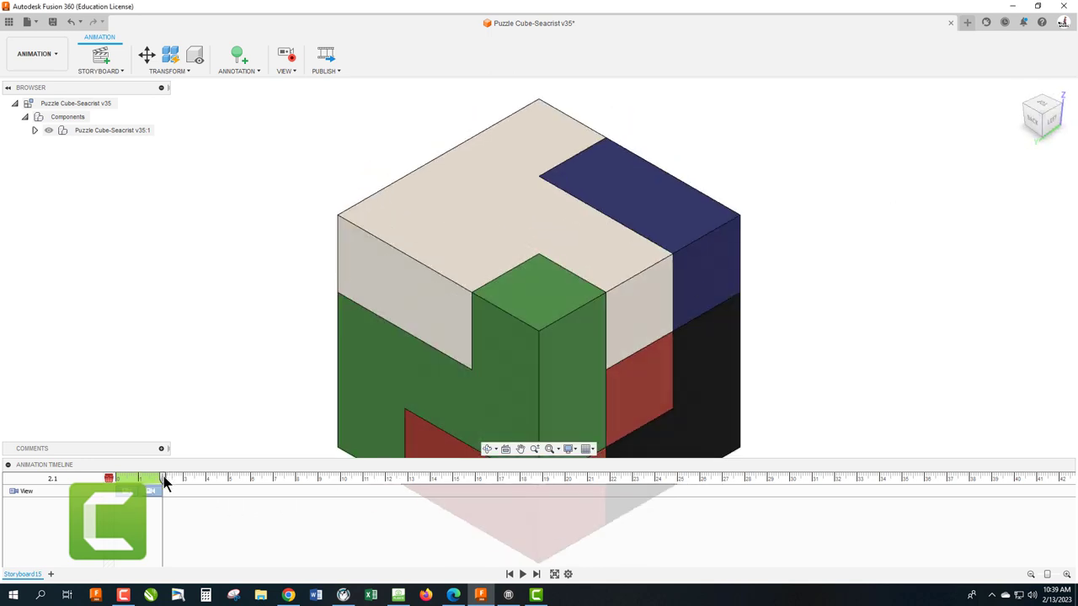
left_click_drag(162, 476, 188, 478)
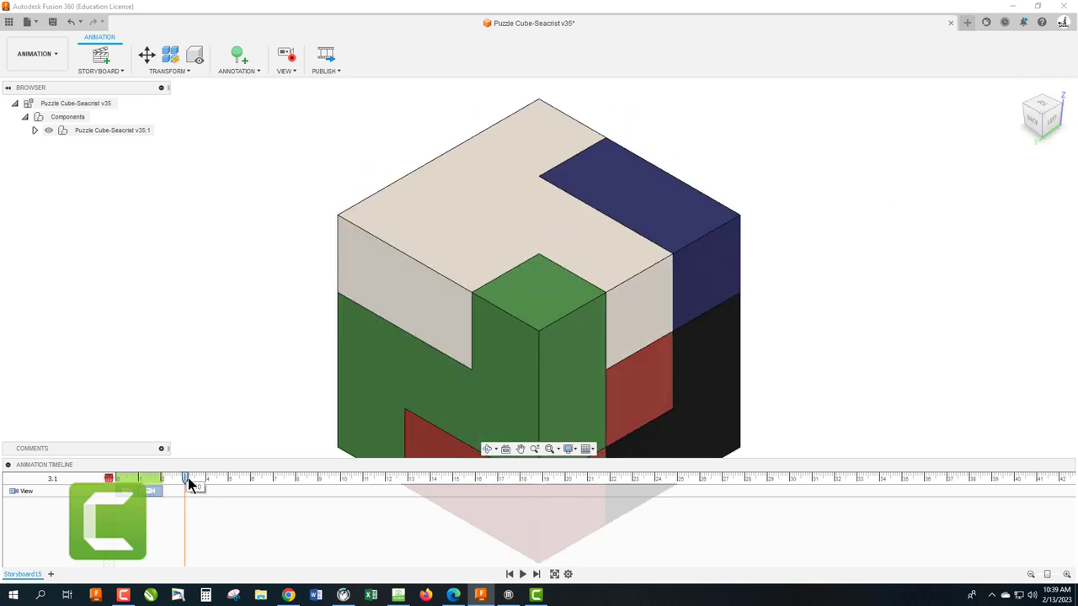
left_click(1024, 104)
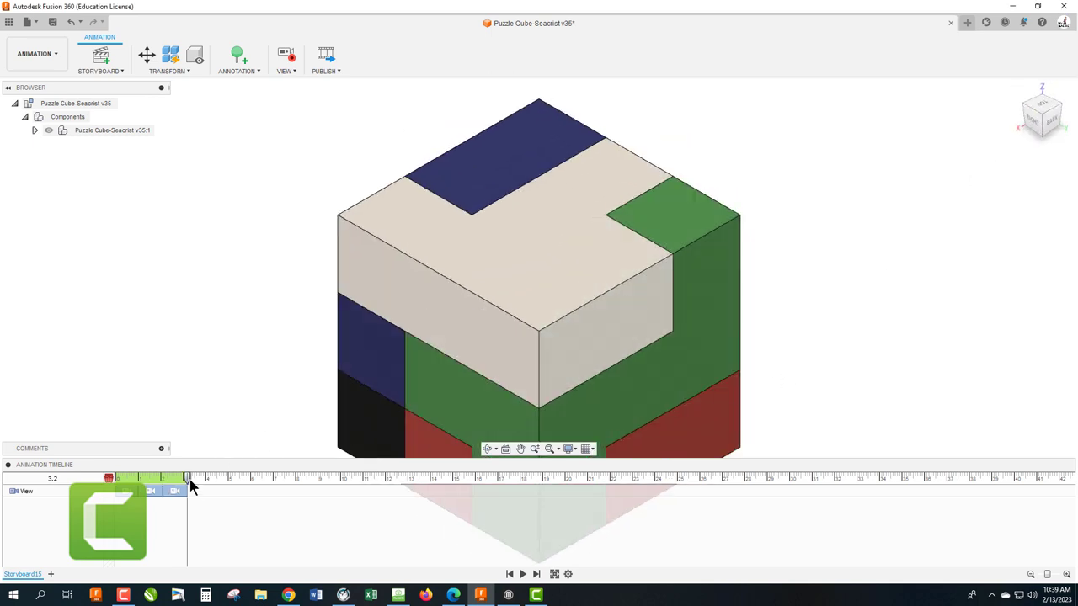
left_click_drag(188, 478, 211, 478)
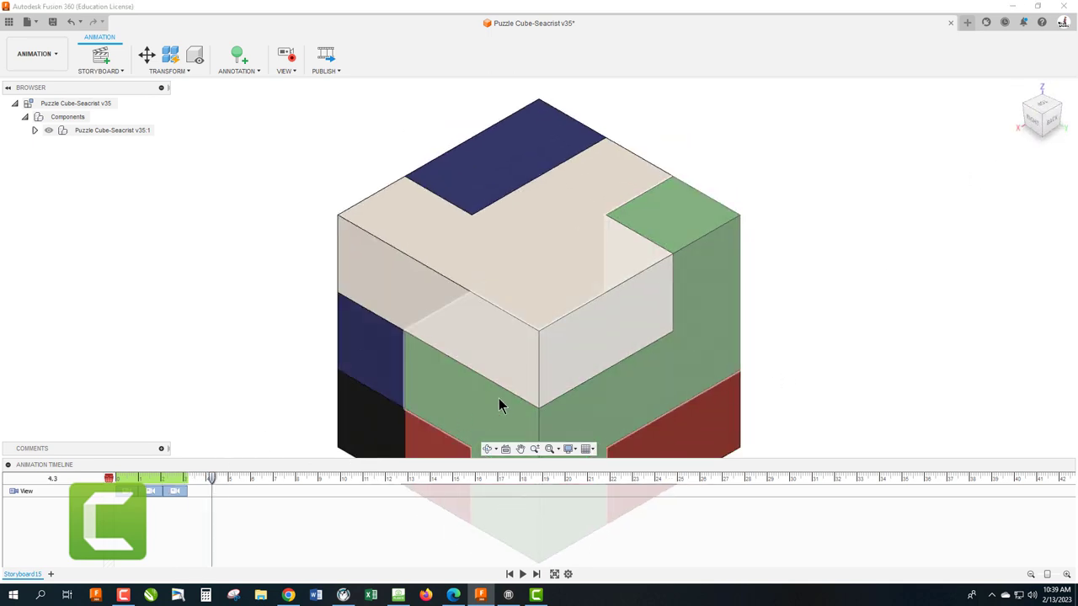
left_click(1034, 111)
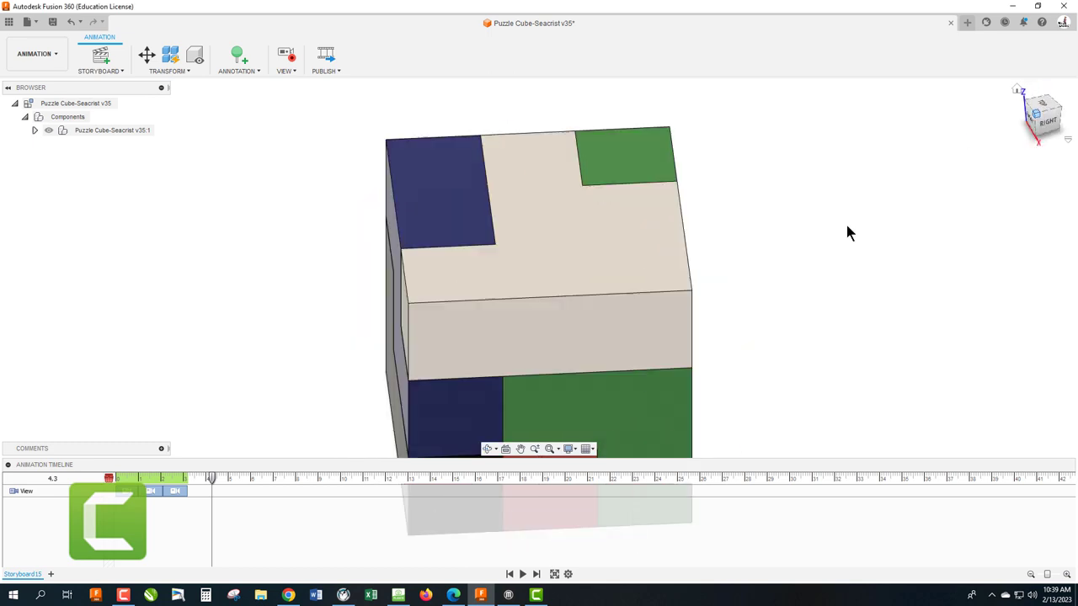
left_click_drag(212, 479, 233, 489)
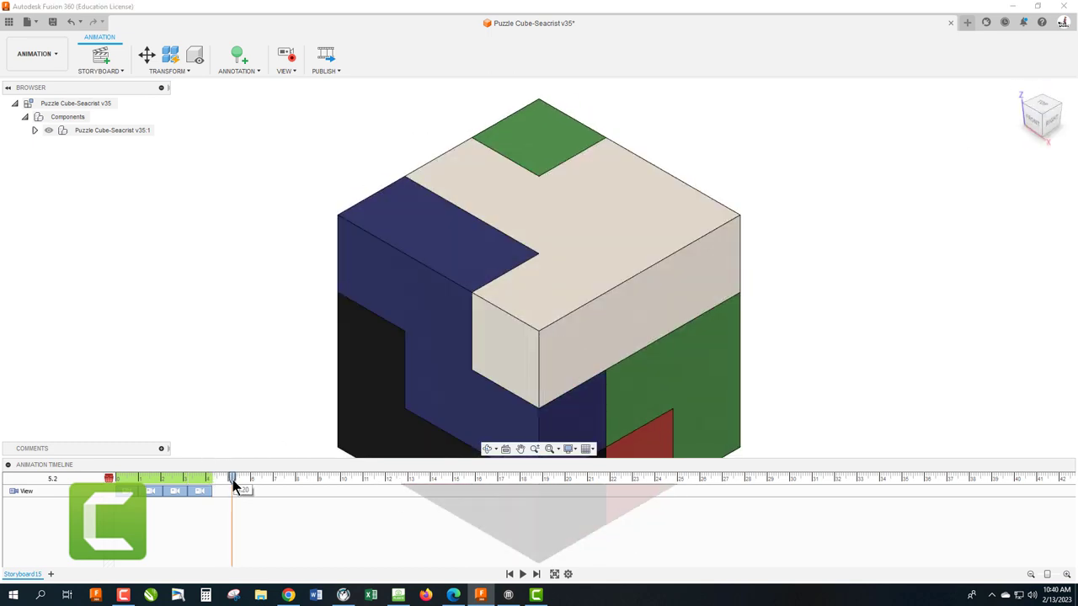
left_click(1028, 112)
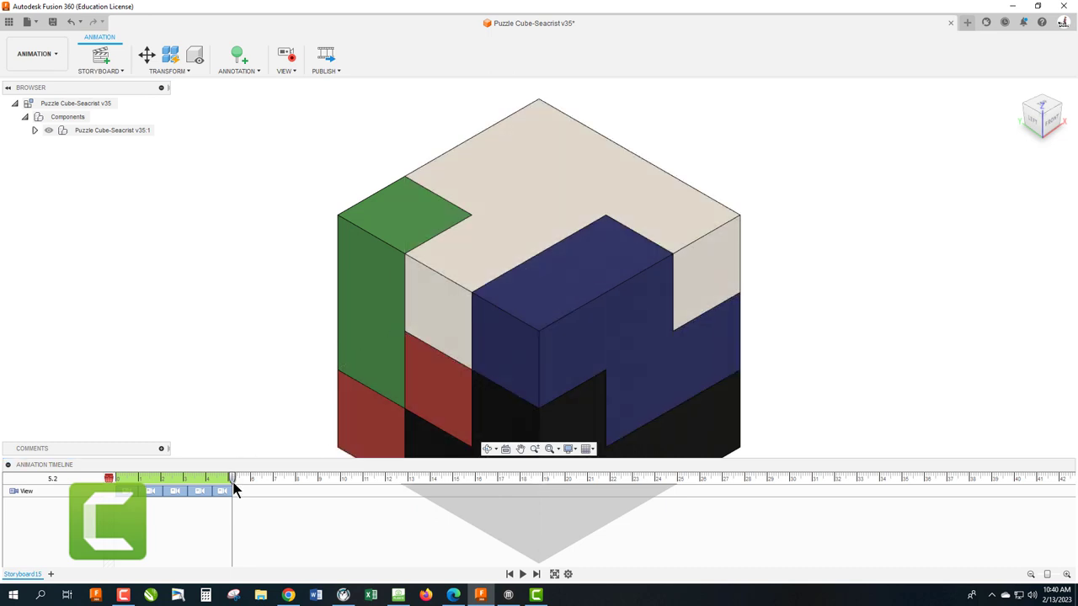
Step: Zoom the camera out at 6.3 s, then rewind and play back the camera moves
left_click_drag(233, 482, 258, 485)
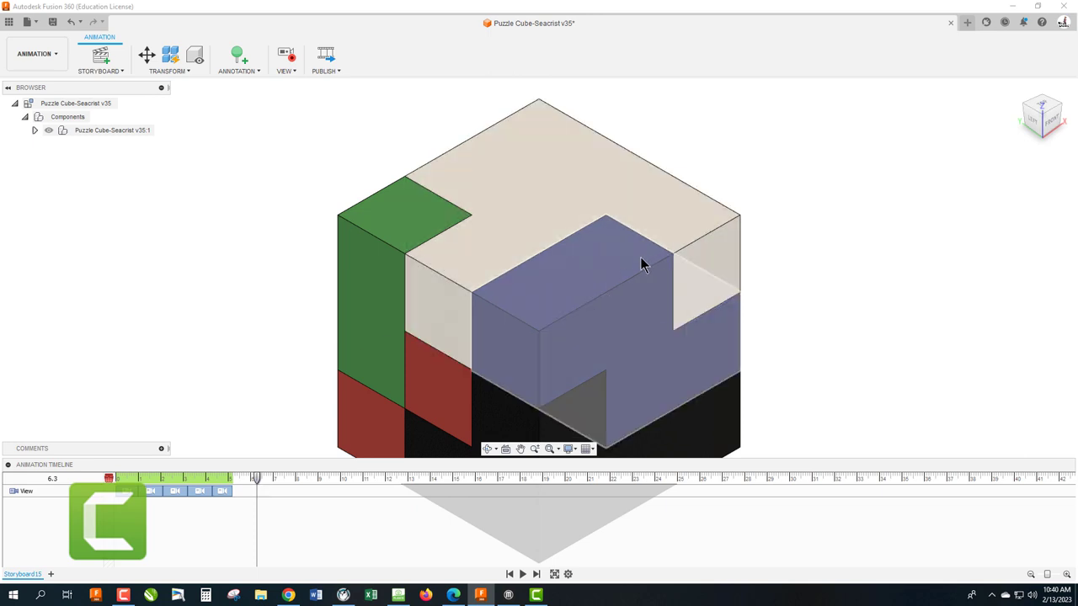
scroll(640, 265, "down", 5)
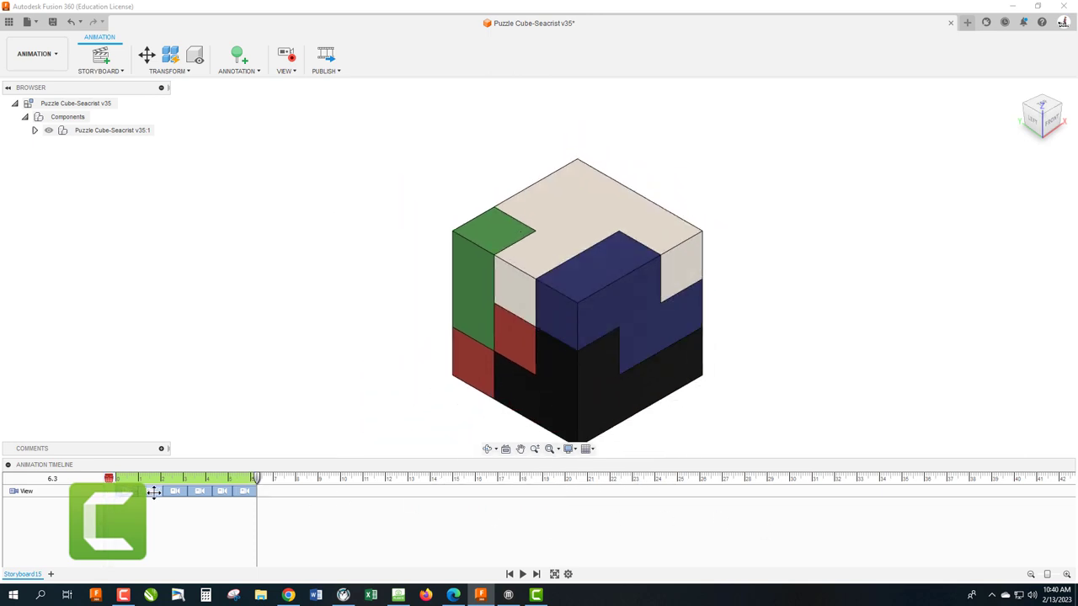
left_click_drag(256, 476, 121, 479)
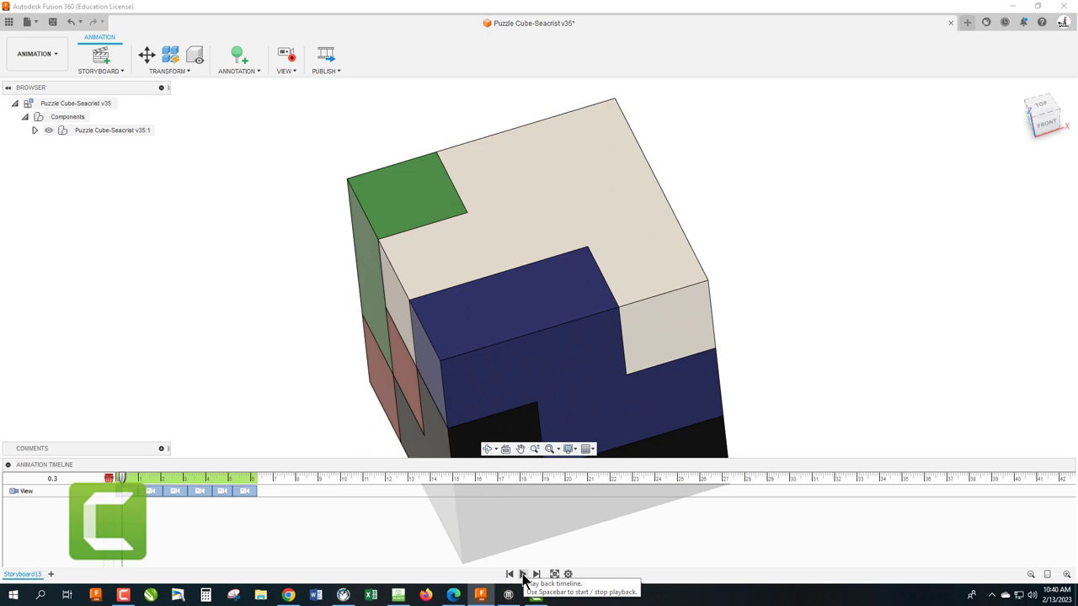
left_click(523, 575)
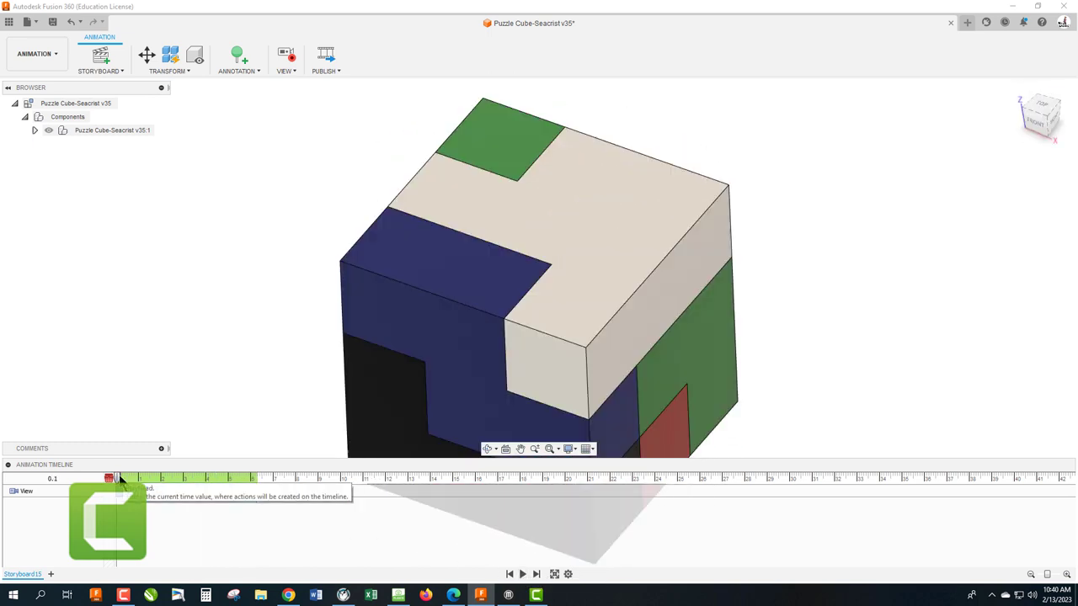
left_click_drag(119, 478, 258, 487)
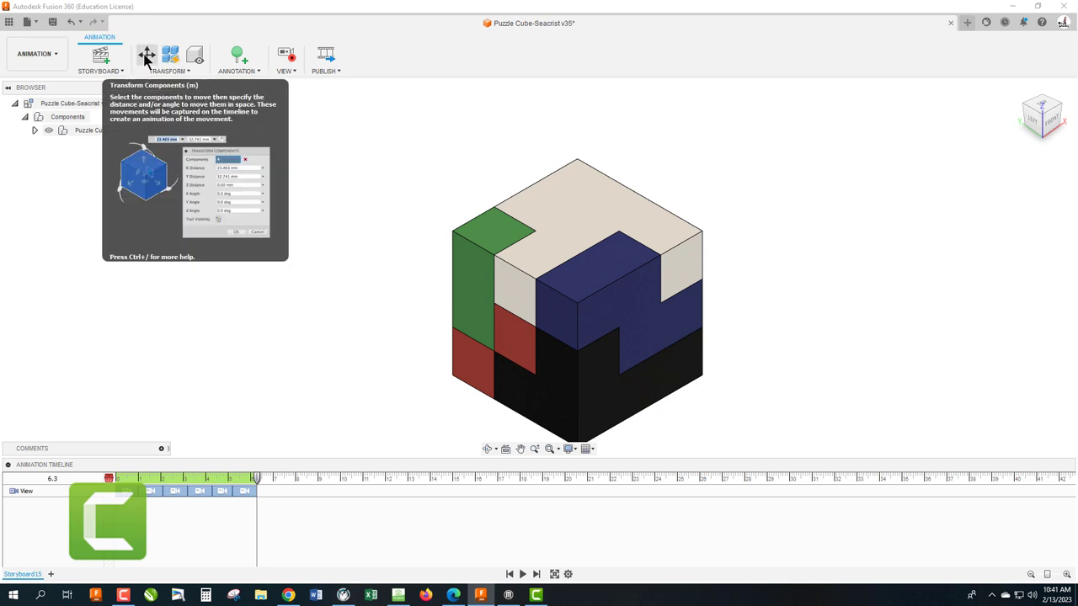
Step: Lift the white top piece 1.80 in, shift the lift later, and preview from 5.5 s
left_click(147, 56)
left_click(594, 185)
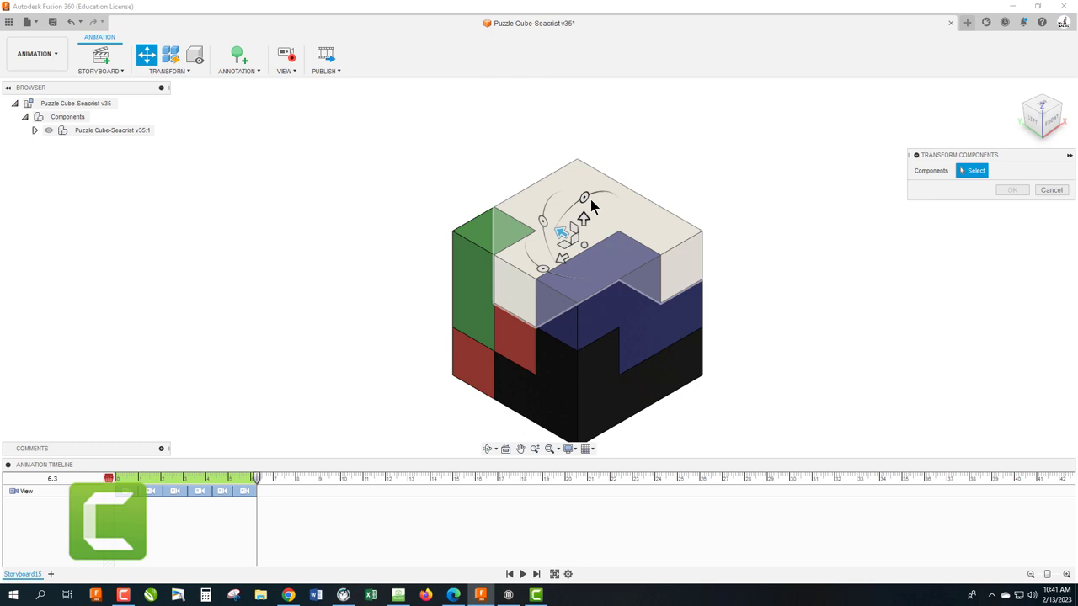
left_click_drag(585, 217, 581, 107)
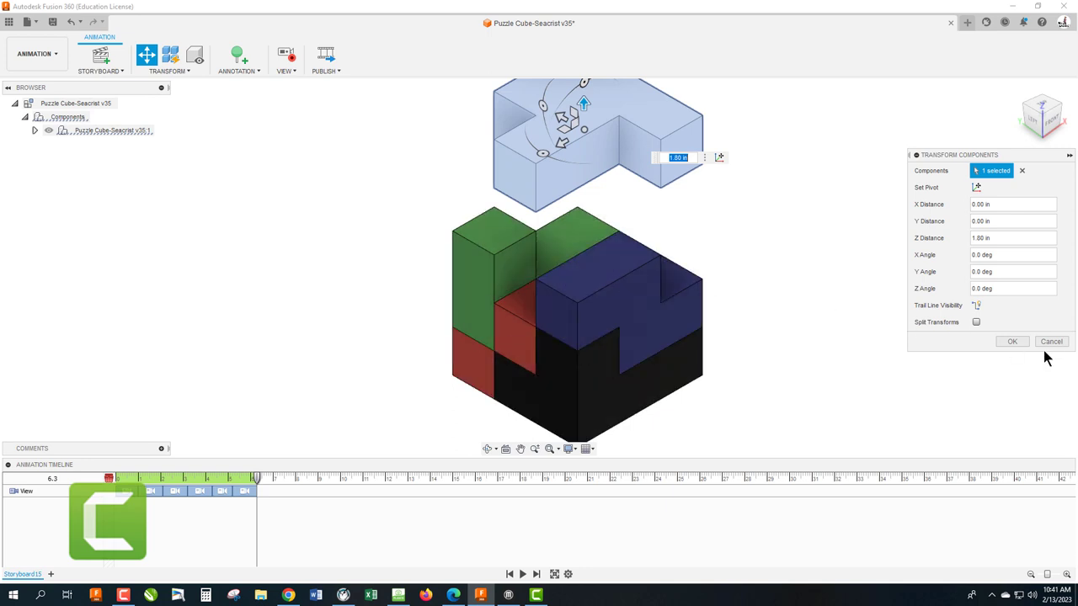
left_click(1012, 342)
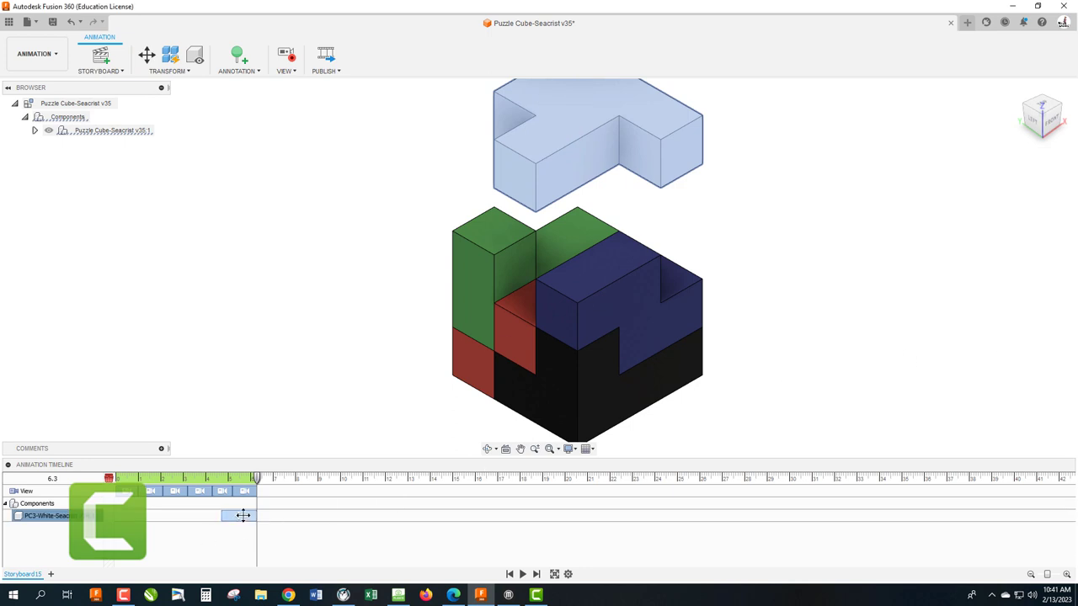
left_click_drag(243, 515, 266, 516)
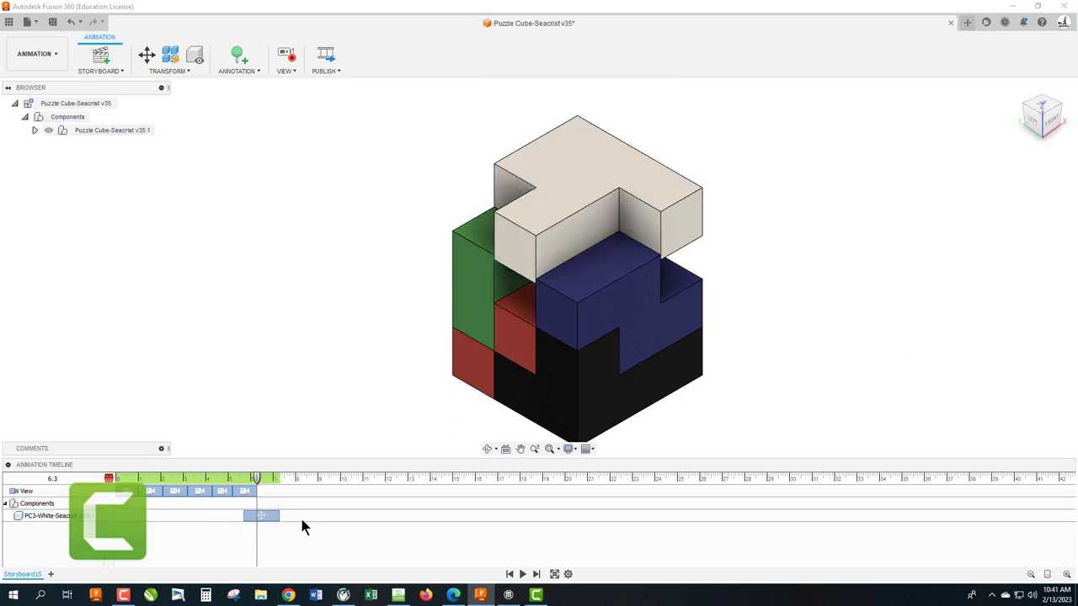
left_click_drag(258, 478, 239, 478)
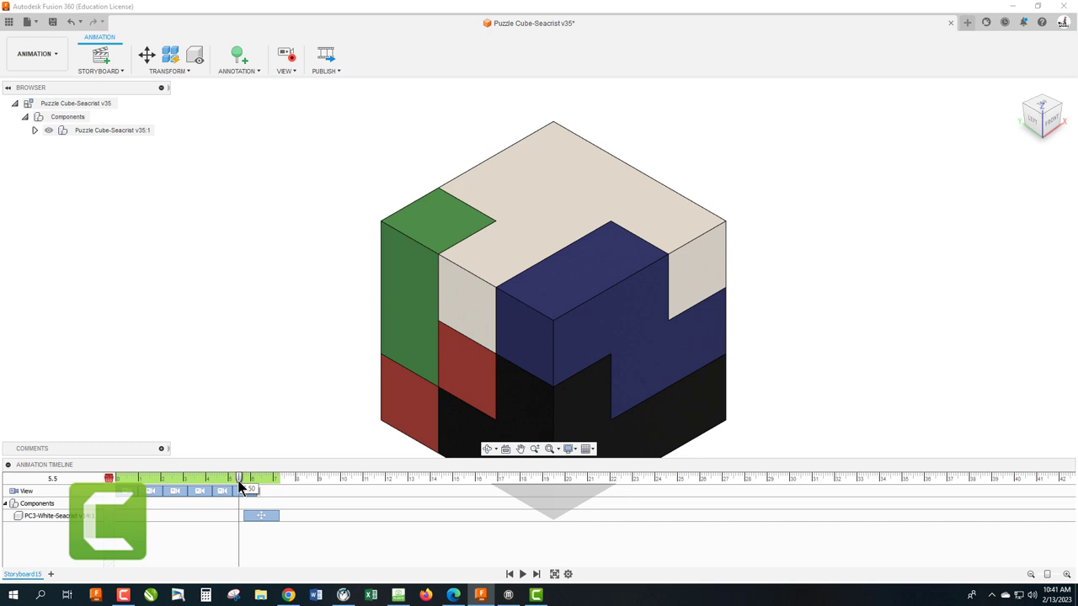
left_click(523, 573)
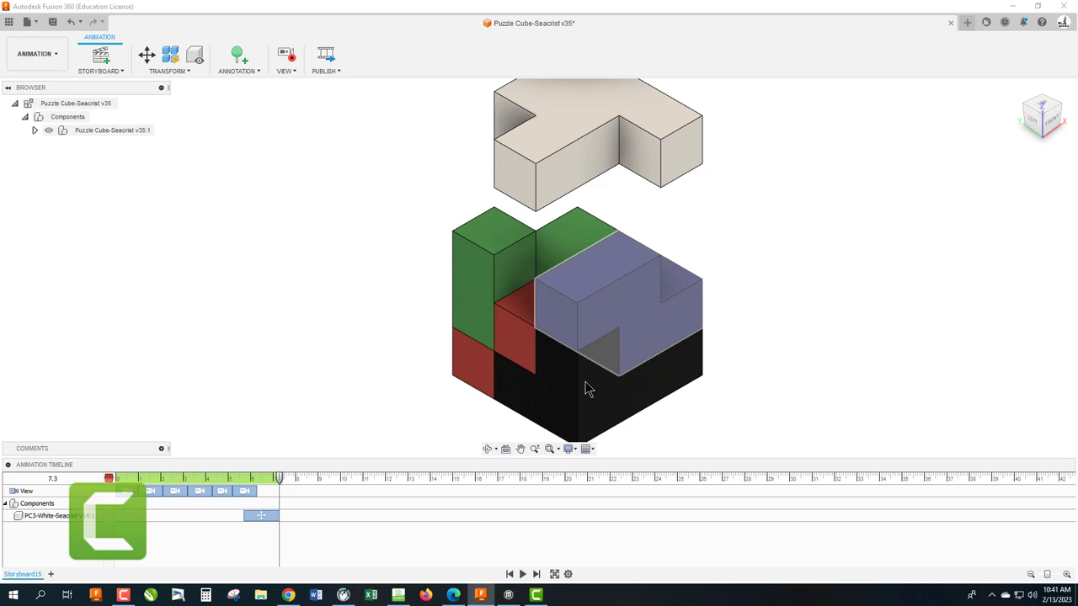
Step: Add a camera zoom-out at 8.1 s and shorten it slightly
left_click(297, 477)
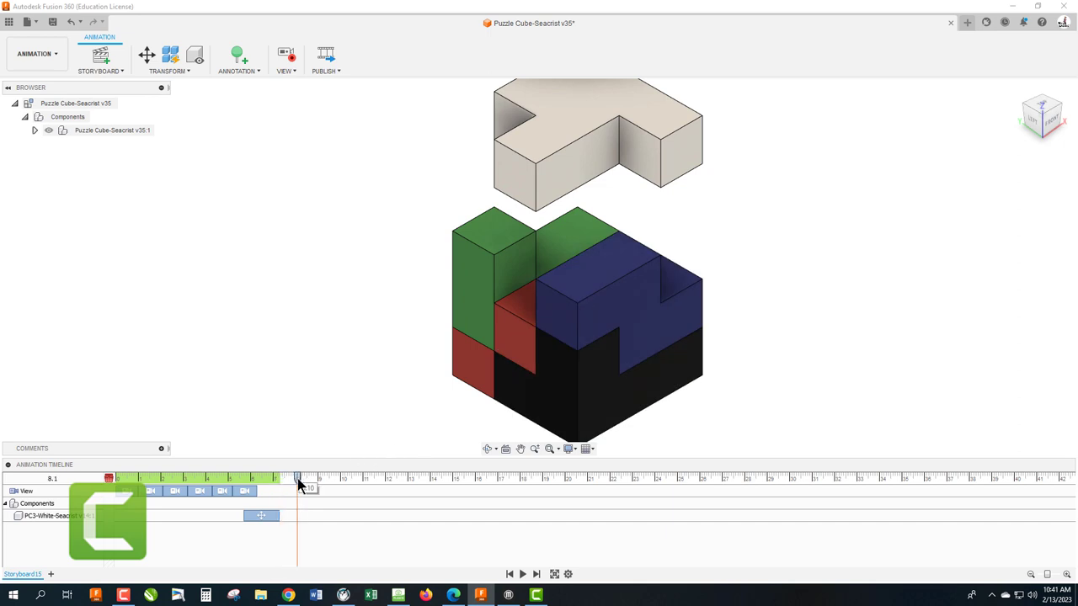
scroll(608, 379, "down", 3)
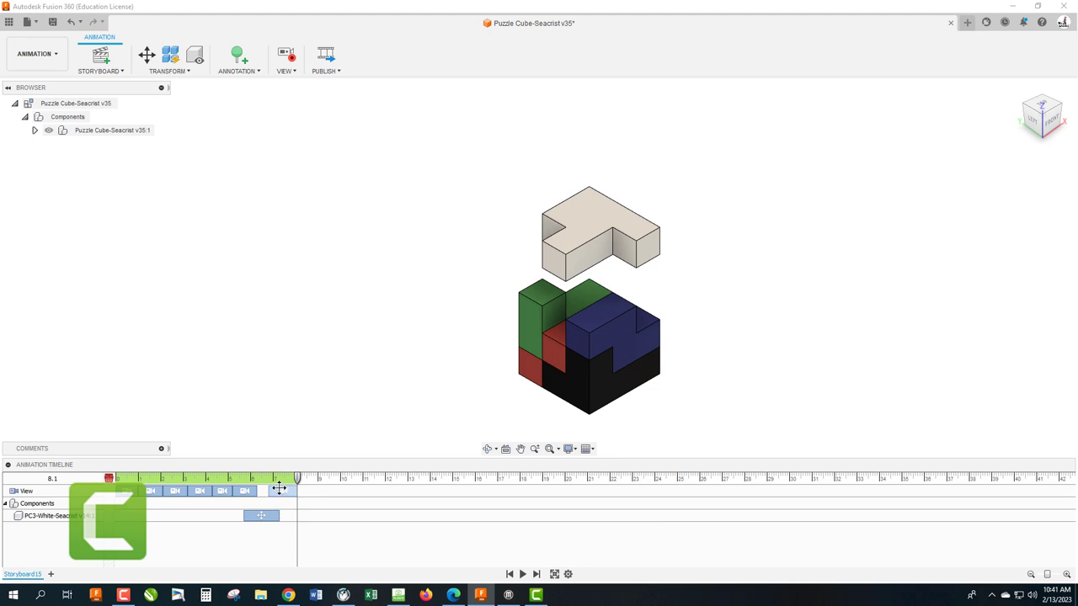
left_click_drag(279, 490, 269, 491)
Step: Spin the lifted white T-piece 450° about Z
left_click(147, 55)
left_click(592, 224)
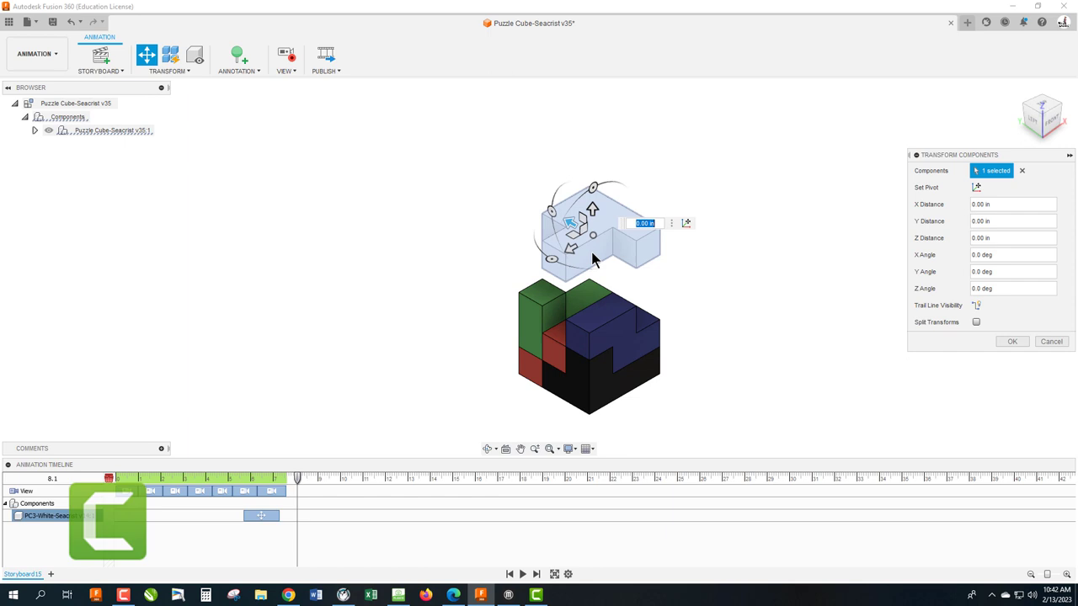
left_click(988, 288)
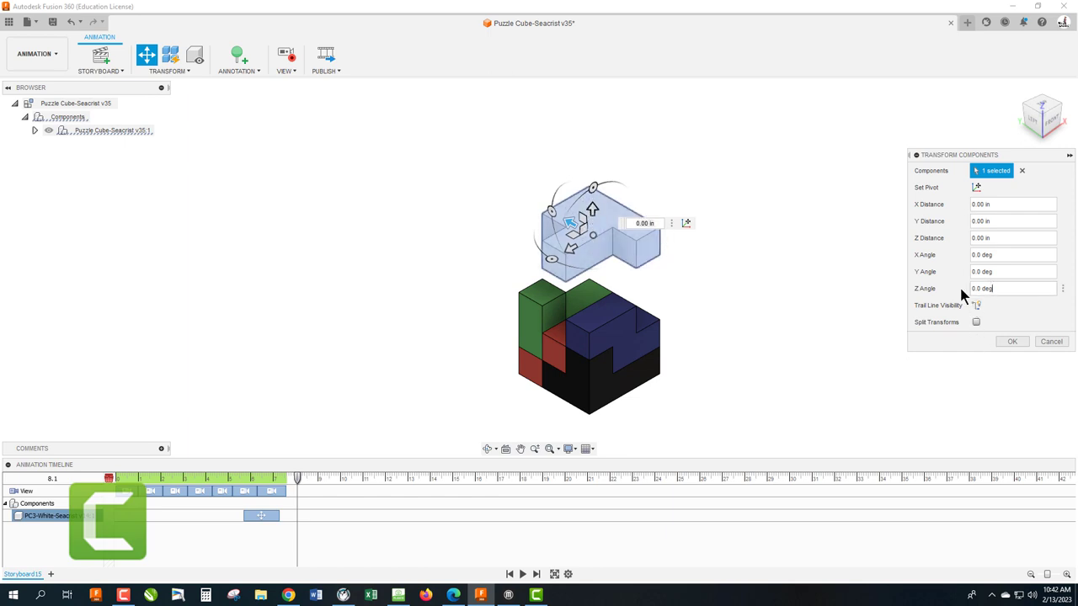
type("450")
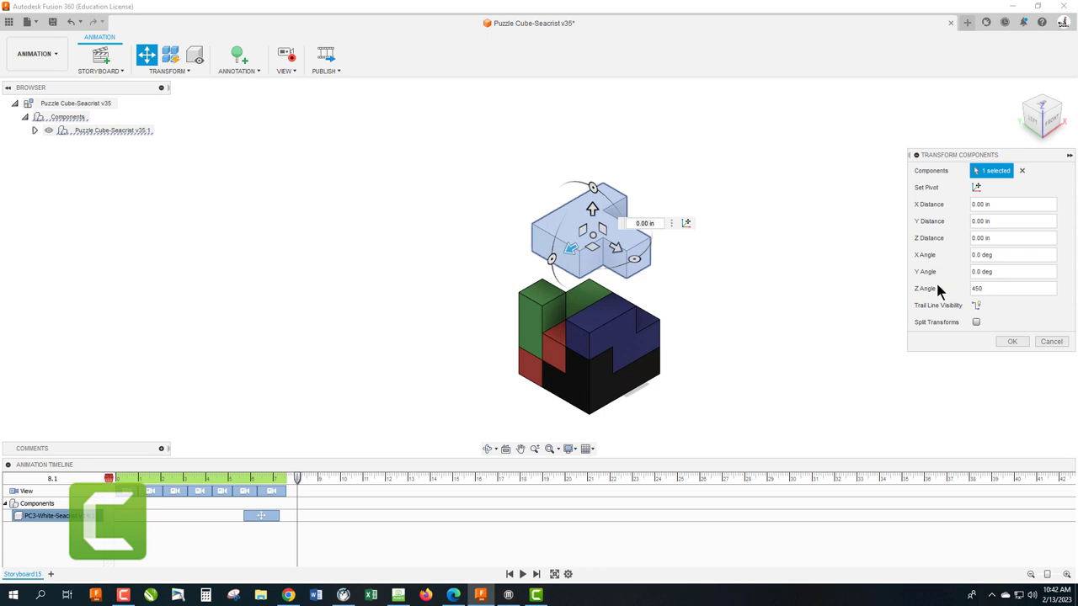
left_click(1014, 345)
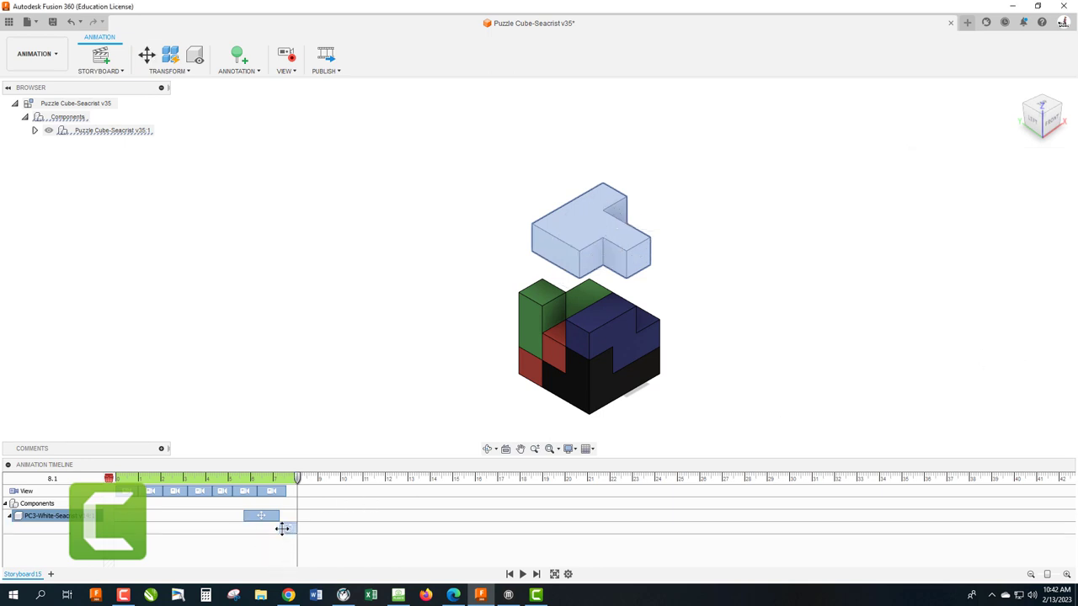
Step: Place the white spin right after its lift and preview from 5.2 s
left_click(282, 528)
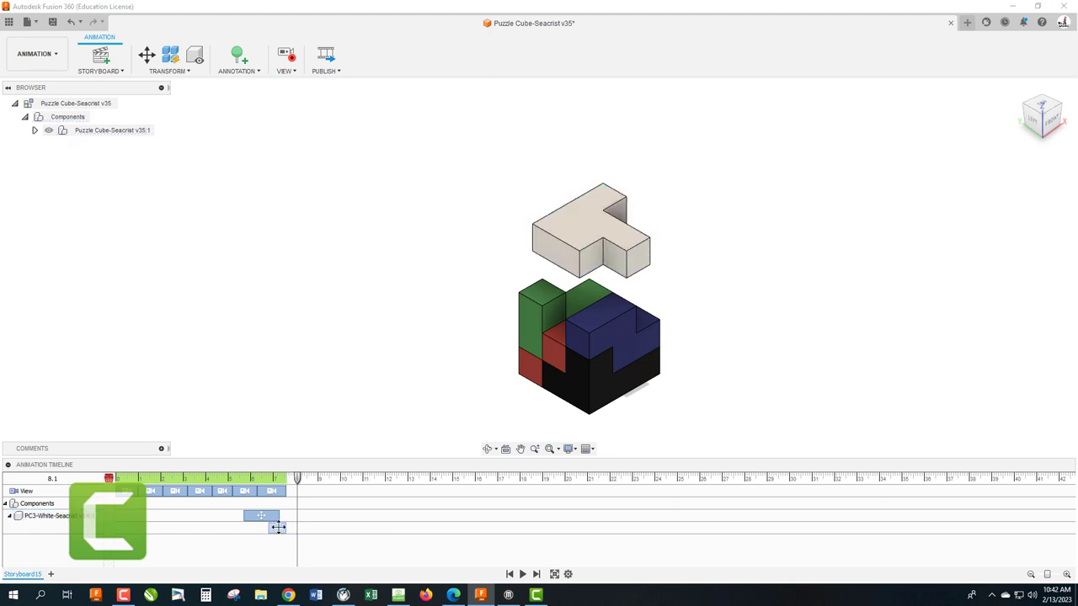
left_click_drag(283, 528, 296, 537)
left_click_drag(296, 480, 233, 478)
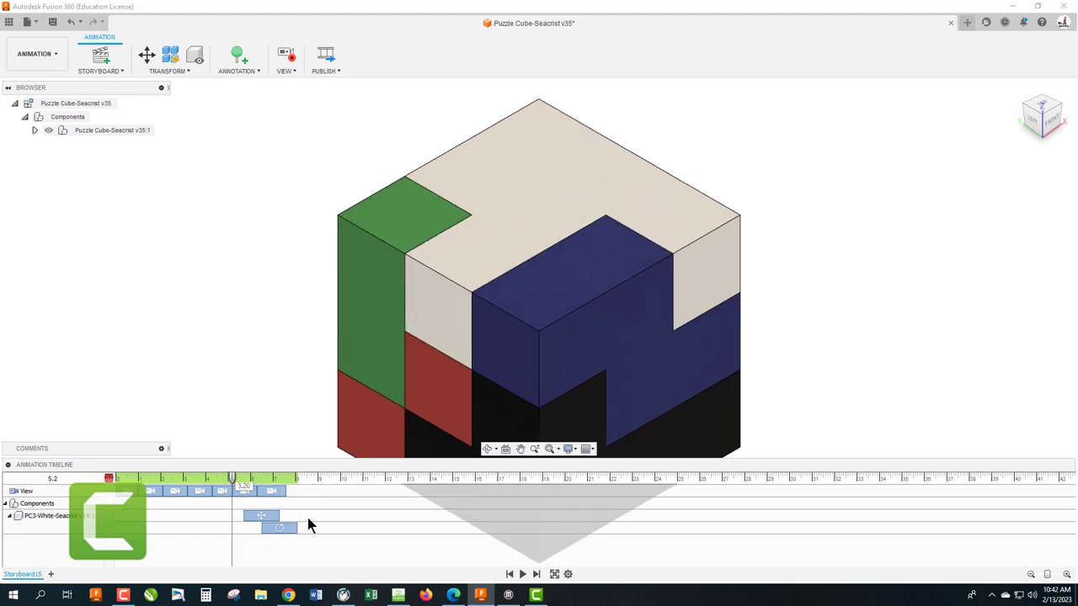
left_click(522, 574)
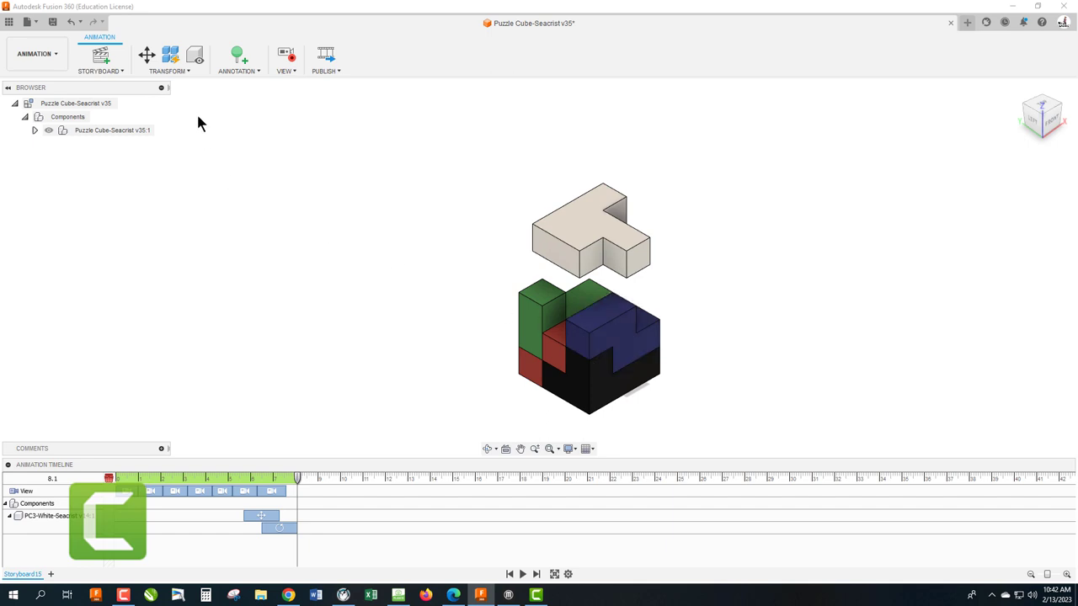
Step: Slide the blue piece 1.80 in out to the right of the cube
left_click(144, 58)
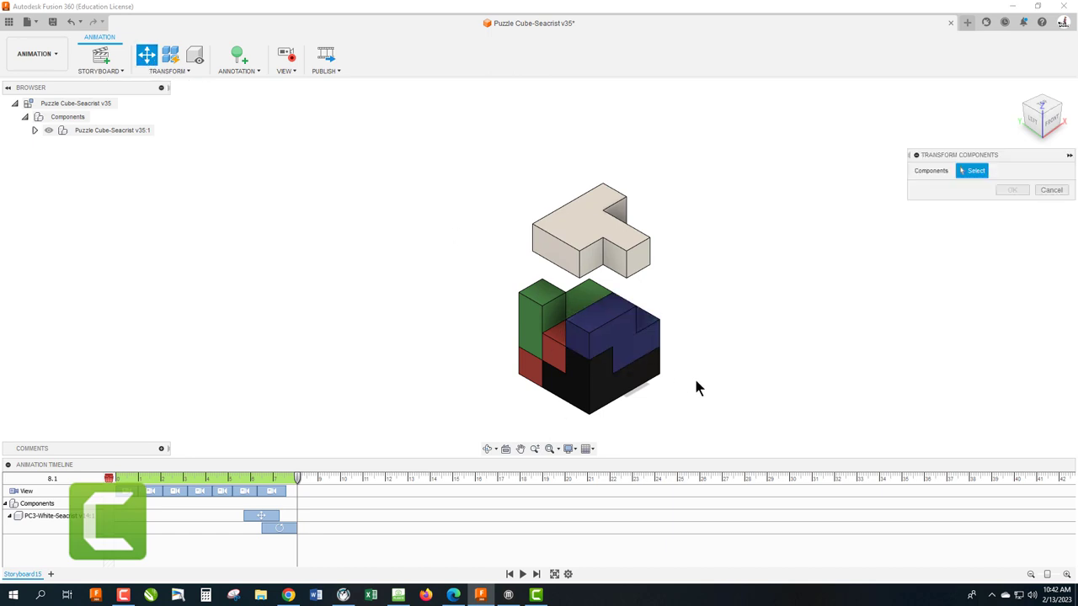
left_click(625, 347)
left_click_drag(630, 349, 743, 326)
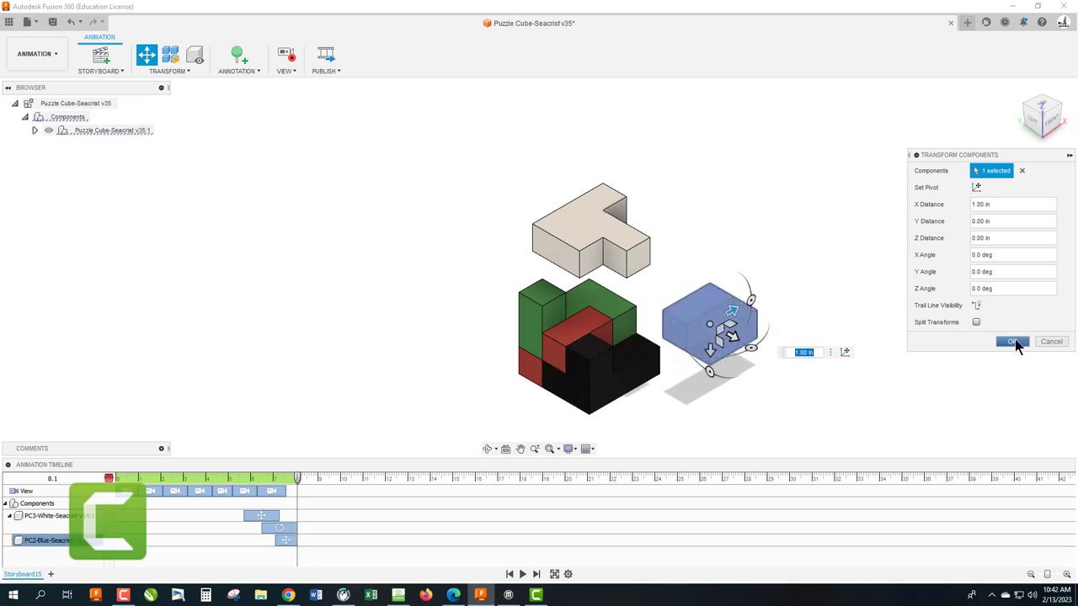
left_click(1013, 341)
Step: Start the blue slide after the white spin, end it at 9.5 s, and preview from 6.3 s
left_click_drag(286, 541, 301, 541)
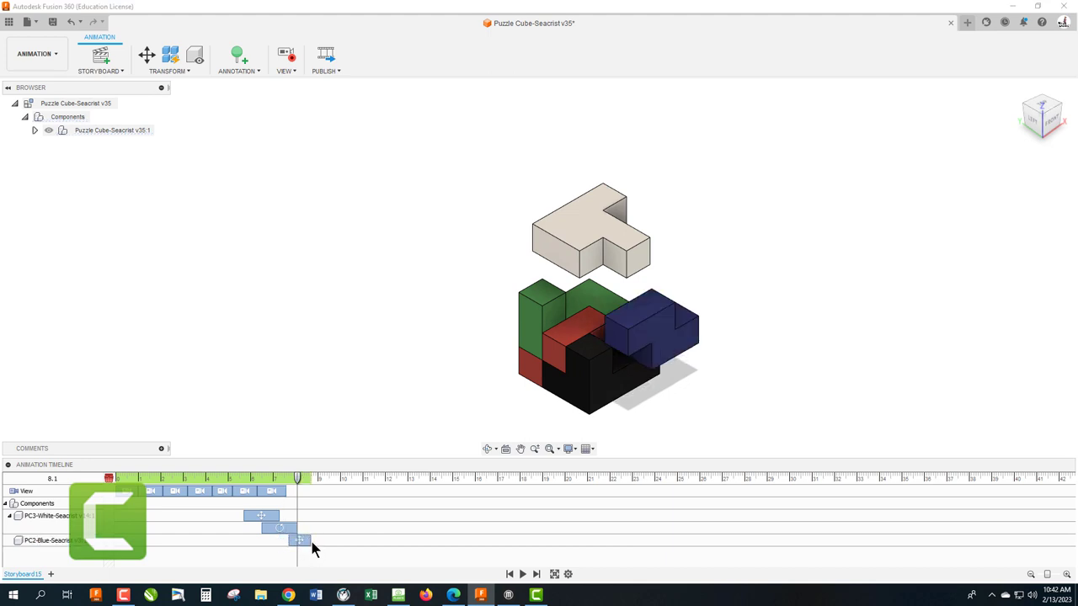
left_click_drag(310, 541, 329, 541)
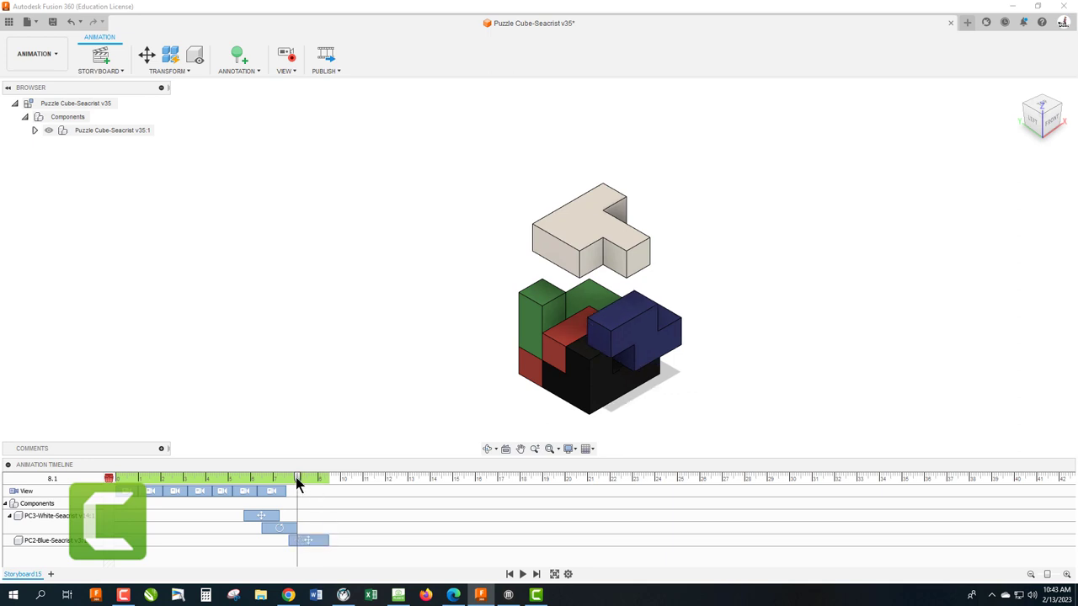
left_click_drag(296, 476, 258, 476)
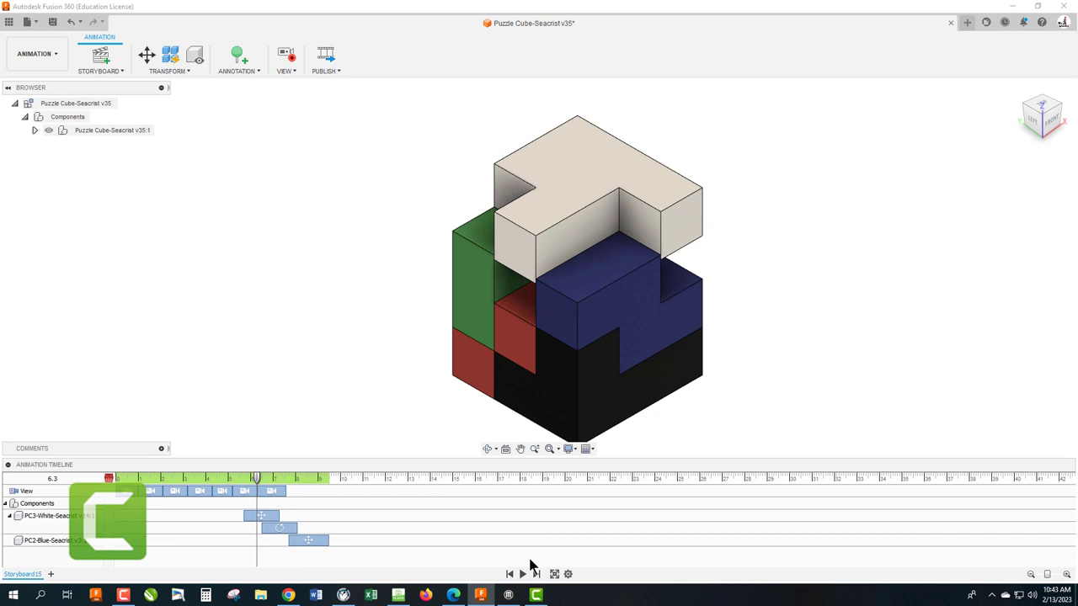
left_click(528, 574)
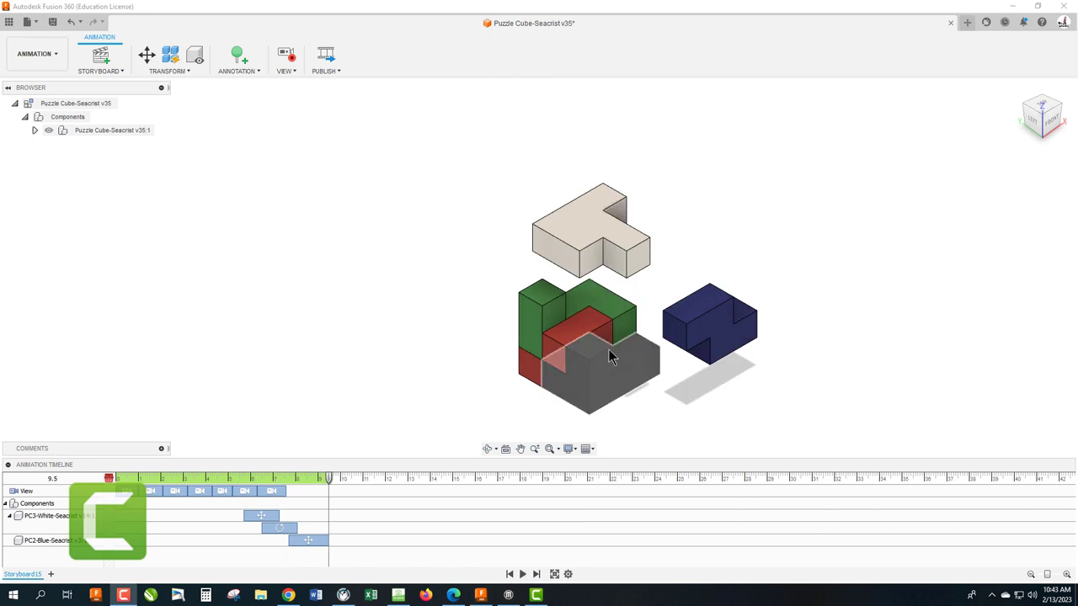
Step: Rotate the blue piece 540° about Y
left_click(726, 339)
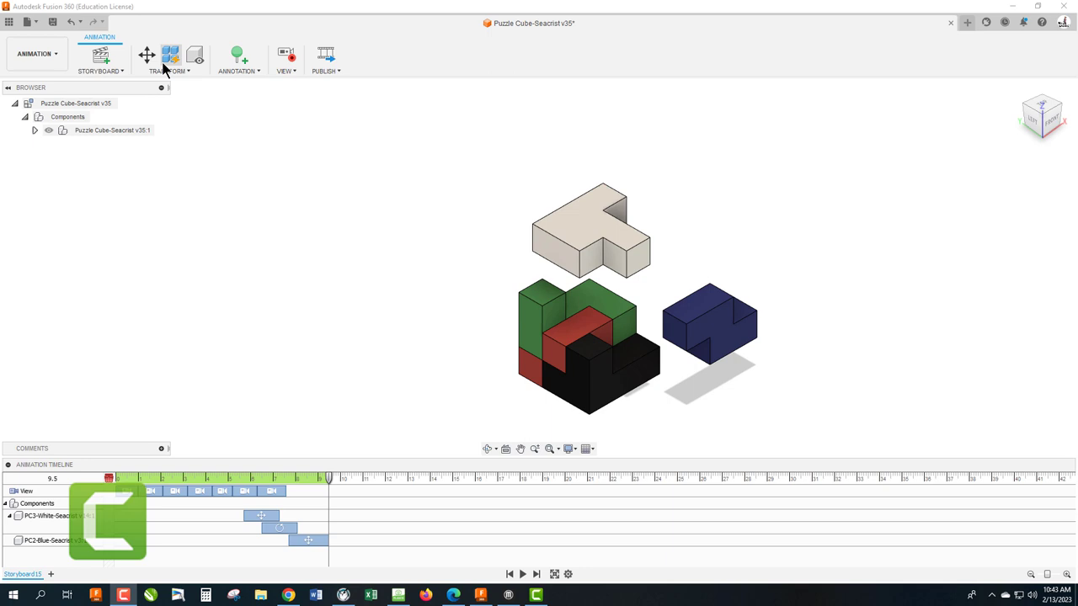
left_click(146, 54)
left_click(712, 349)
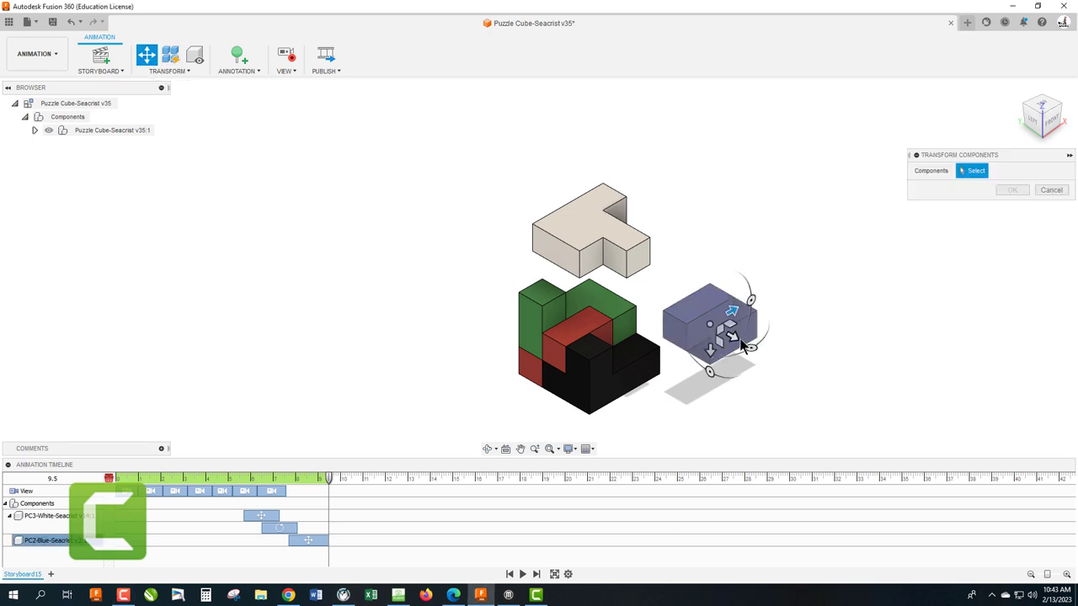
left_click(712, 350)
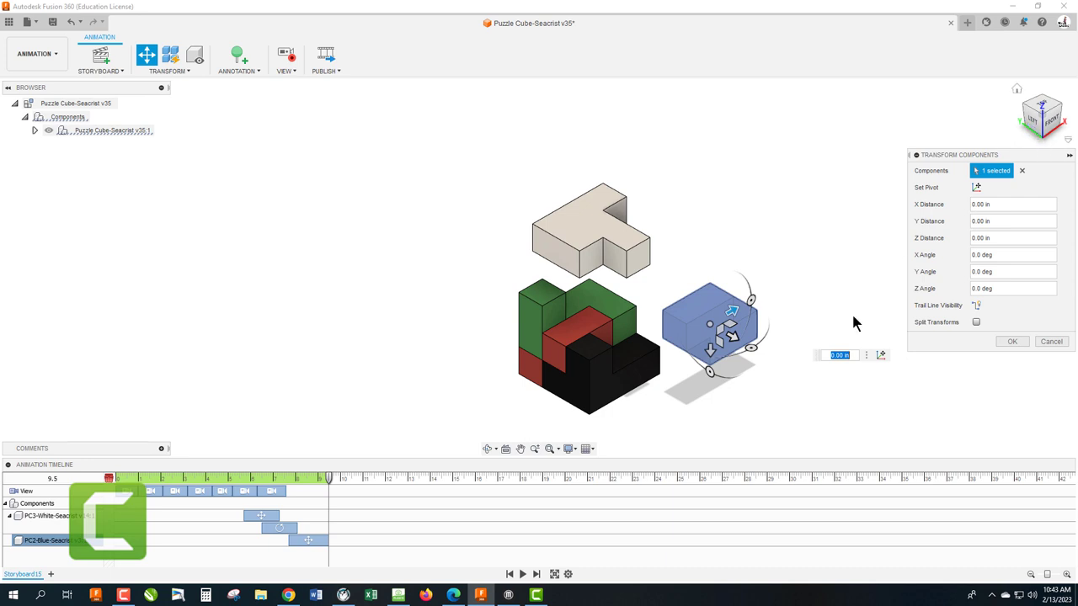
left_click(1000, 271)
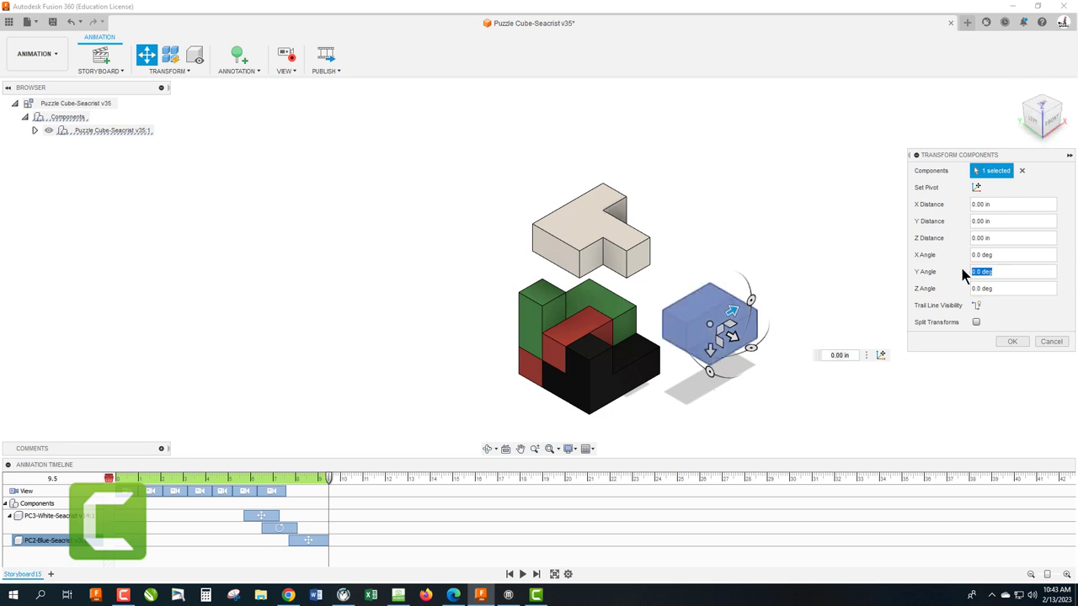
type("540")
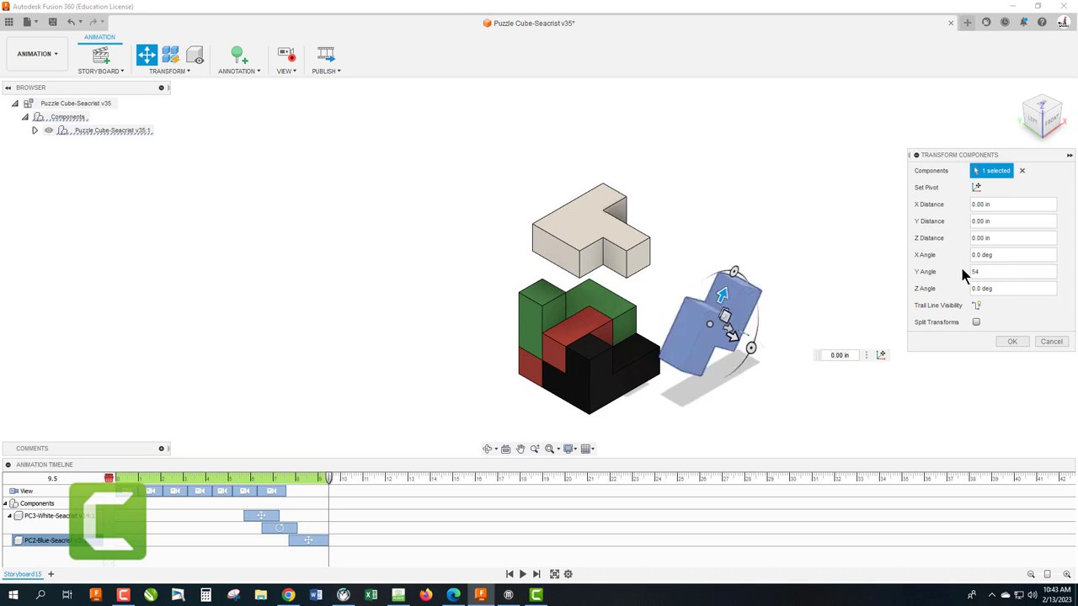
left_click(1012, 342)
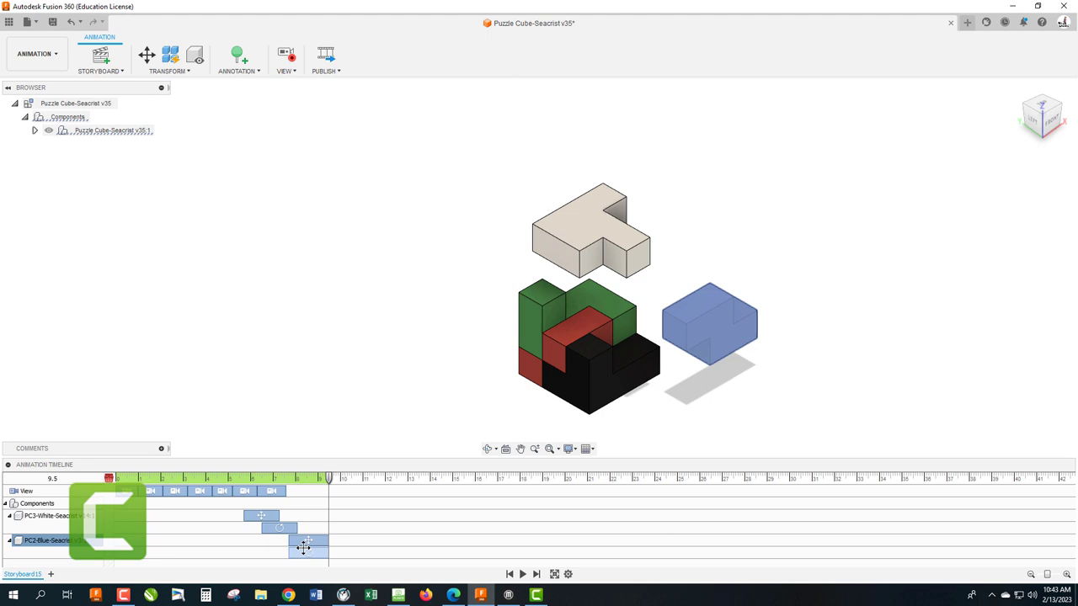
Step: Delay the blue rotation until after its slide and preview from 8.4 s
left_click_drag(318, 553, 352, 559)
left_click_drag(323, 478, 303, 483)
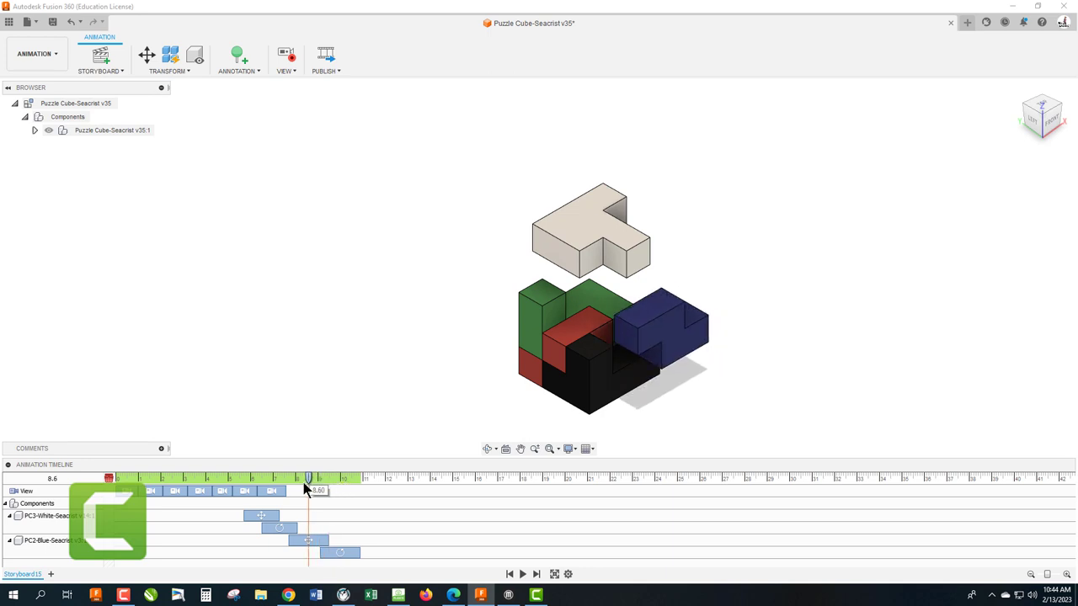
left_click(523, 574)
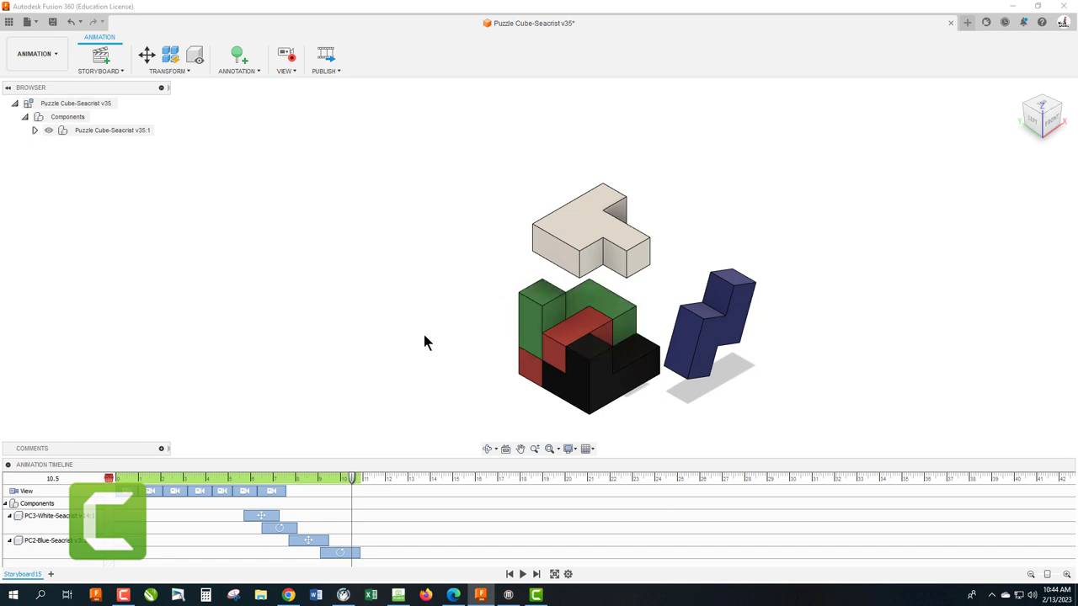
Step: At 12.2 s, move the green piece 2.00 in out to the left of the cube
left_click(146, 54)
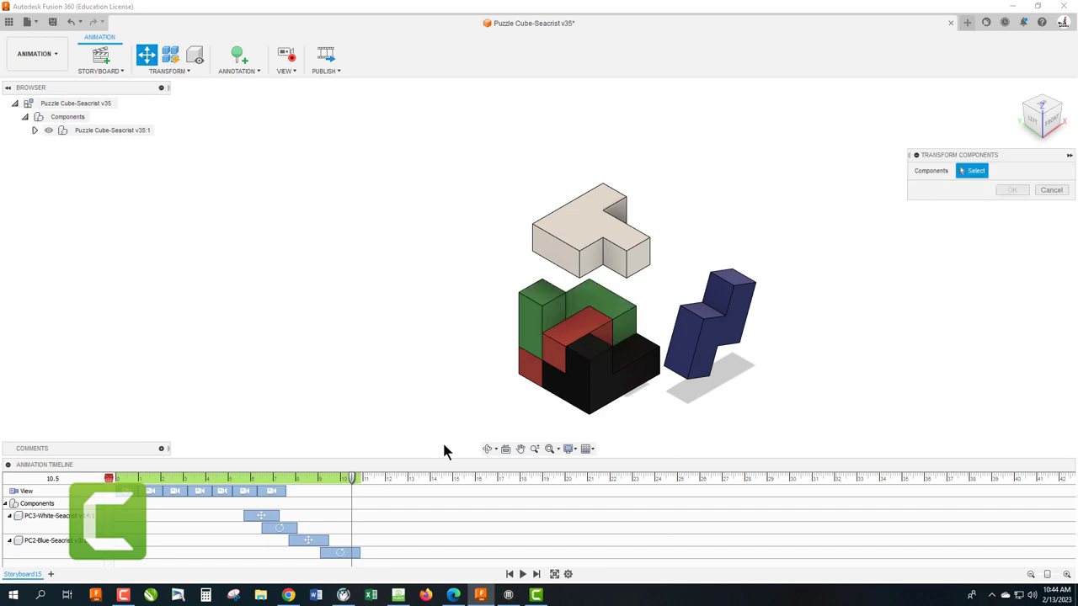
left_click_drag(351, 475, 388, 480)
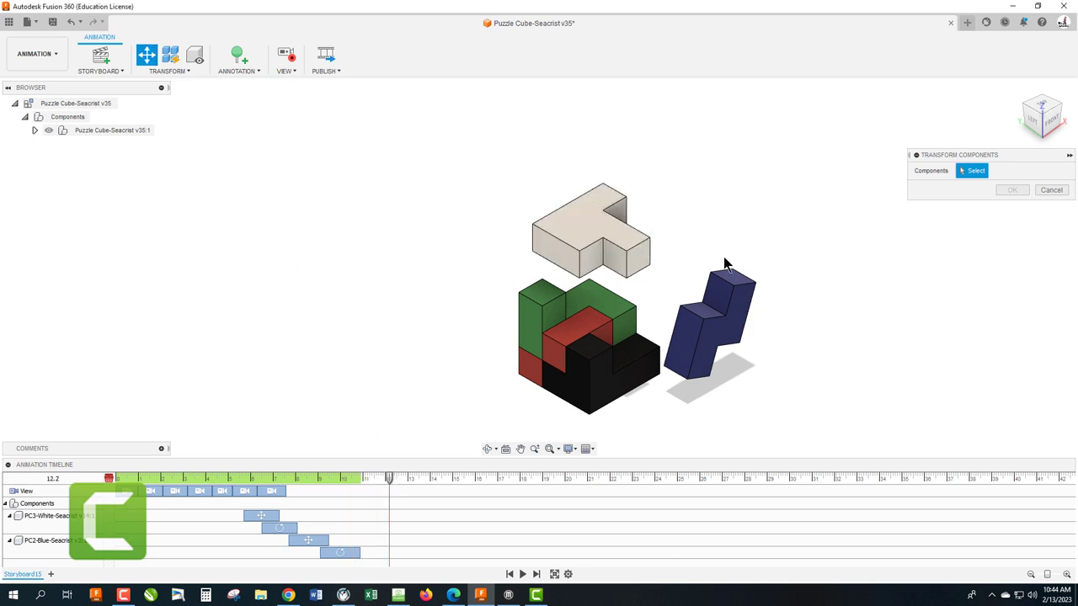
left_click(558, 307)
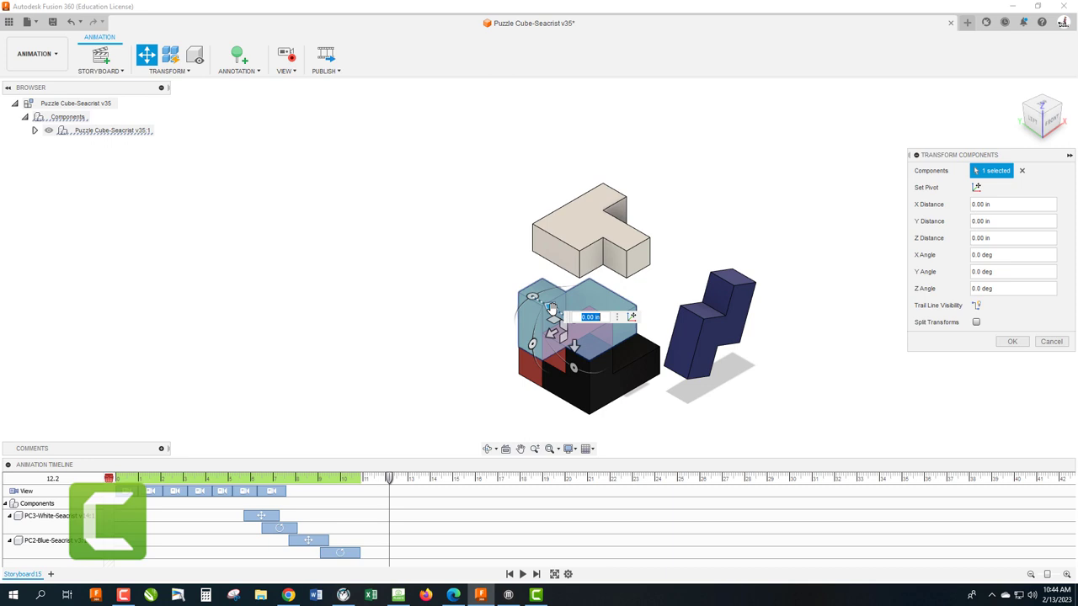
left_click_drag(552, 308, 421, 339)
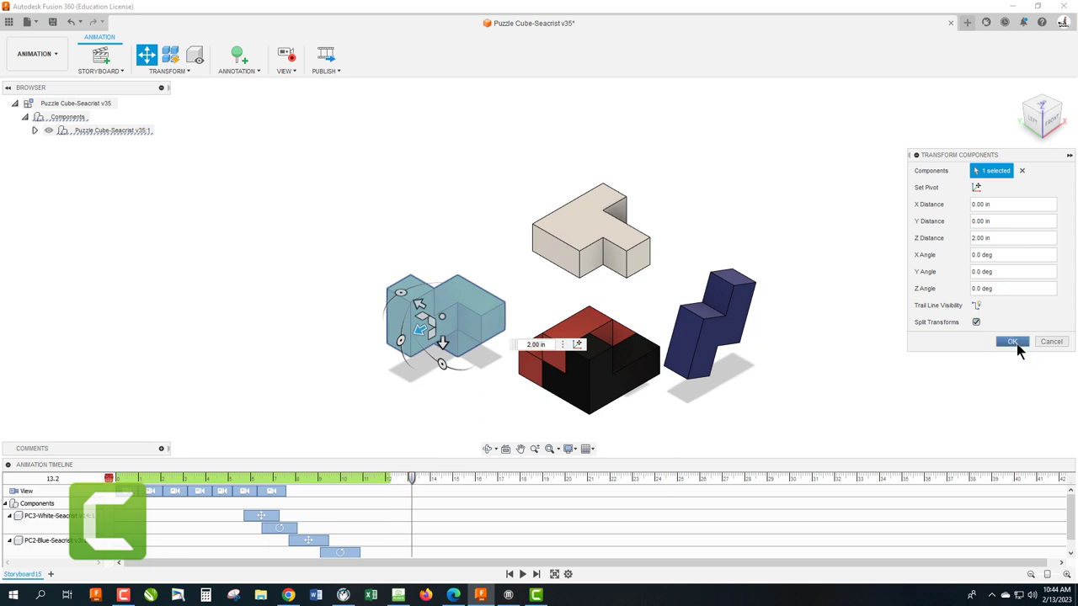
left_click(1013, 342)
scroll(433, 495, "down", 1)
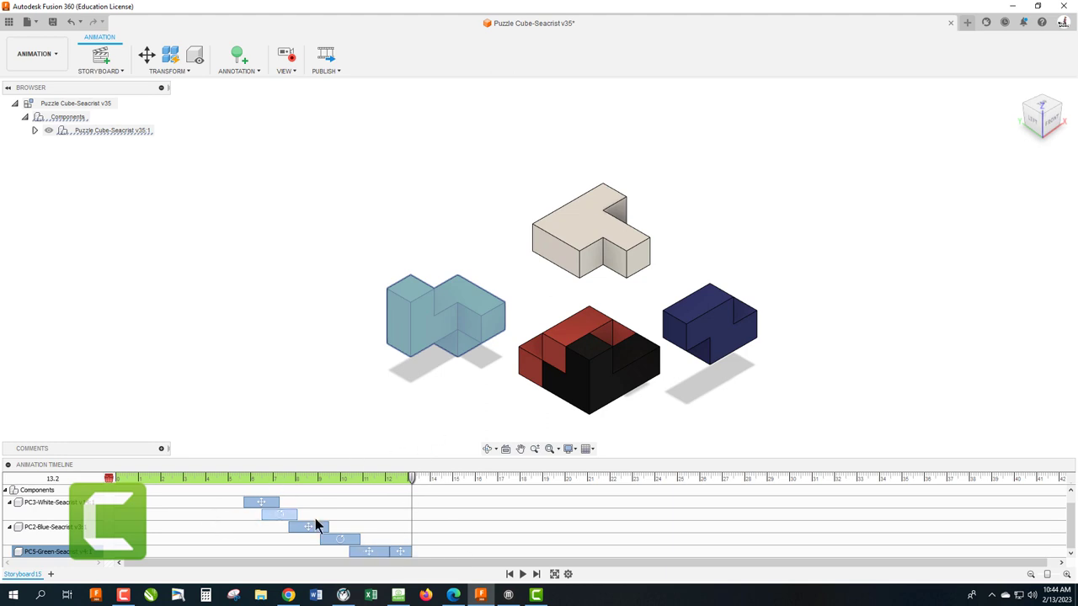
left_click_drag(395, 486, 315, 491)
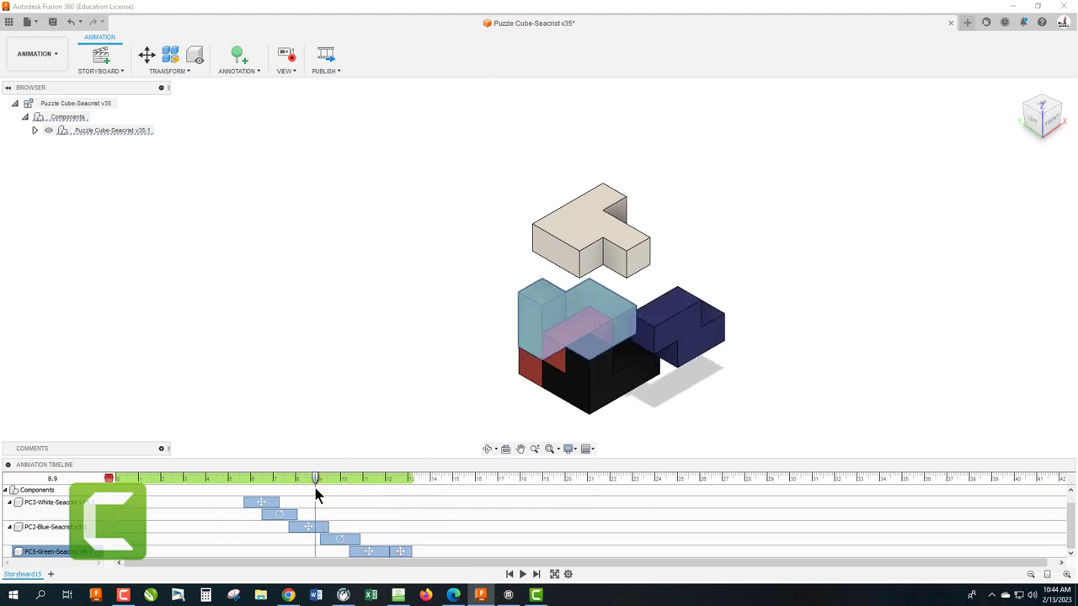
left_click(522, 575)
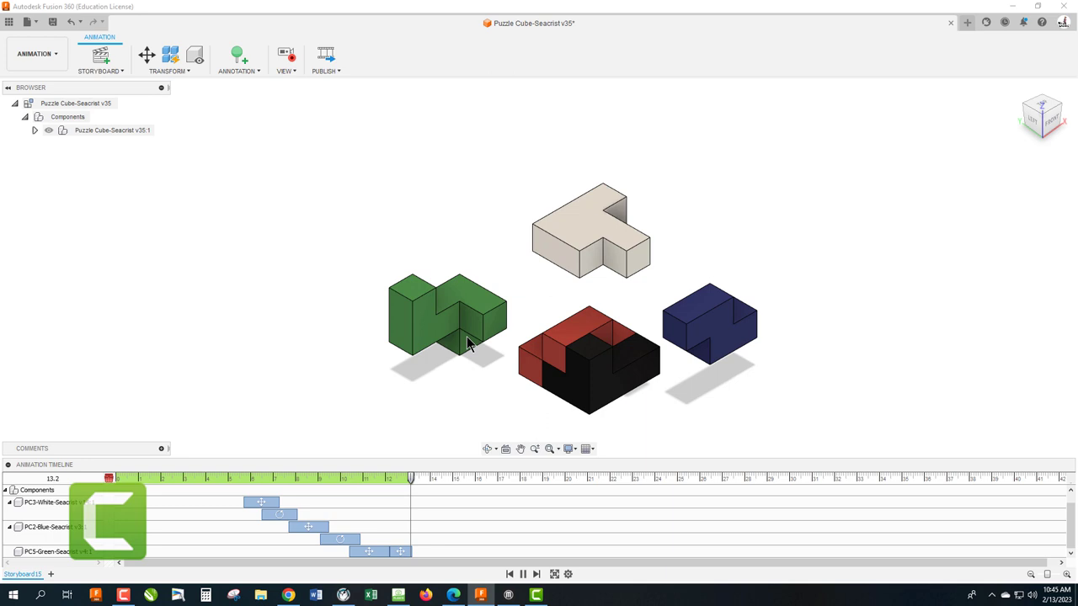
Step: Rotate the green piece 270° about X
left_click(147, 56)
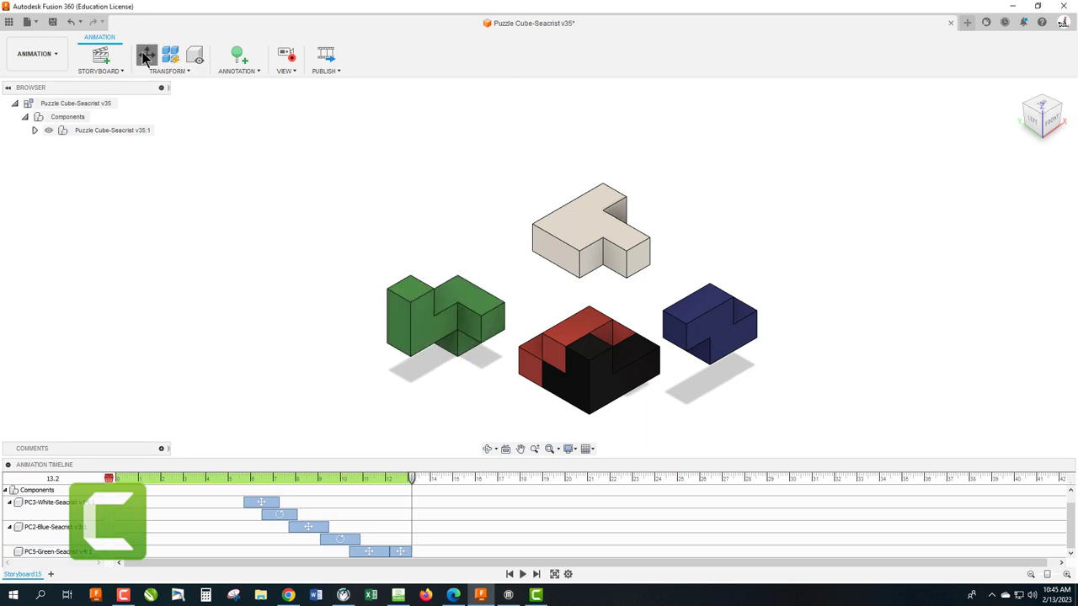
left_click(413, 333)
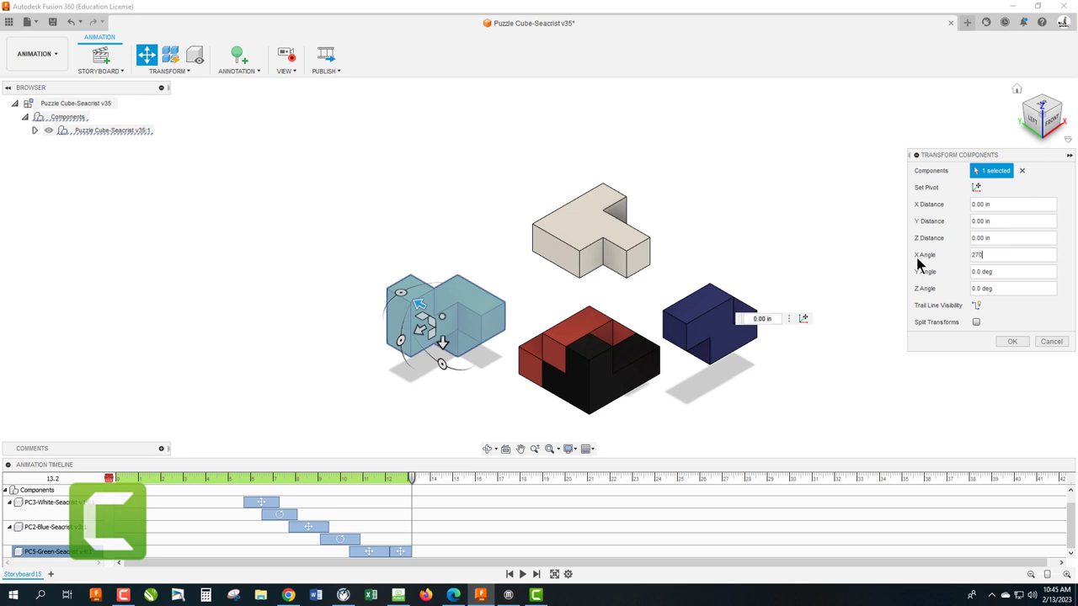
key("Tab")
left_click(1012, 341)
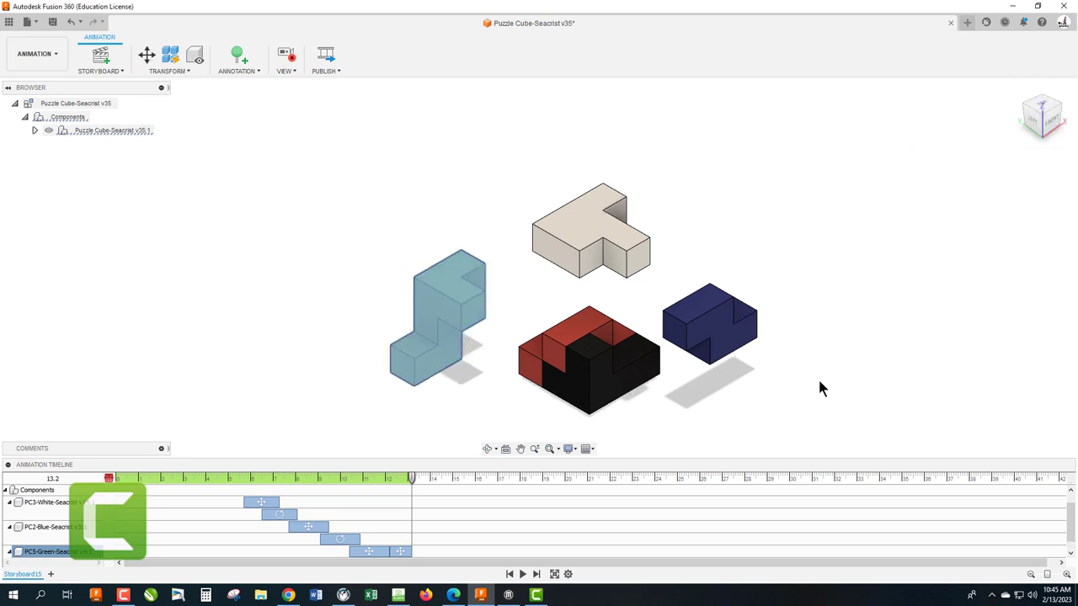
Step: Stretch the green rotation to end near 14.6 s and preview from 11.3 s
scroll(412, 543, "down", 1)
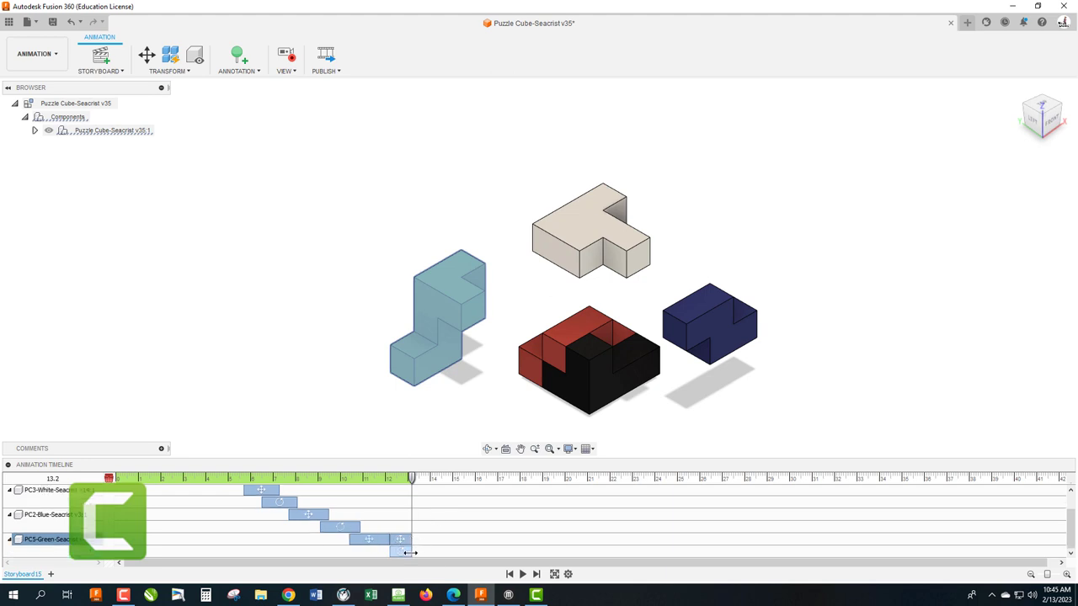
left_click_drag(439, 555, 442, 555)
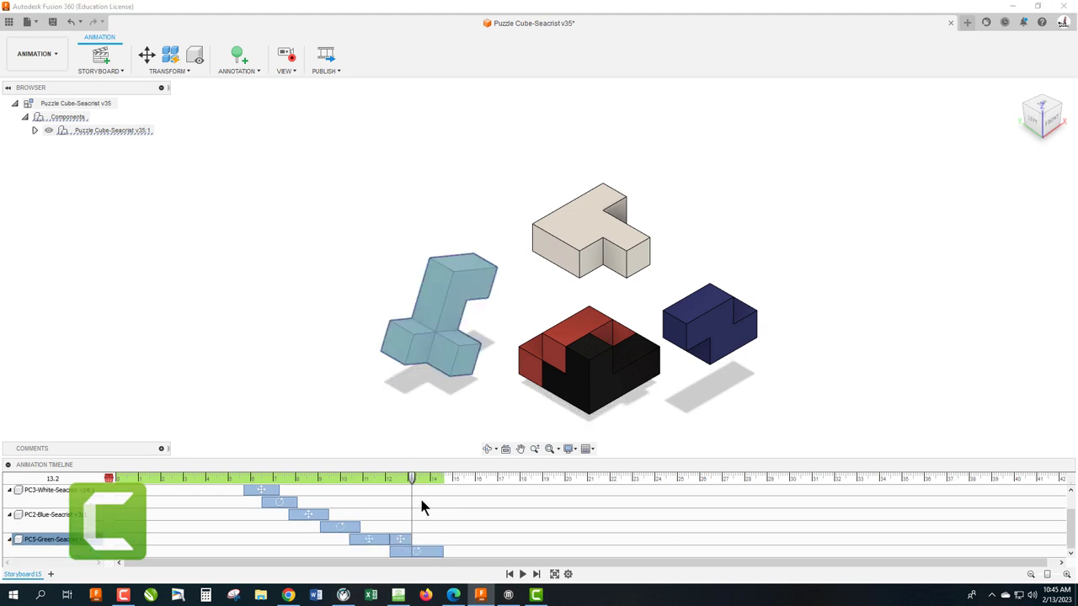
left_click_drag(413, 485, 370, 492)
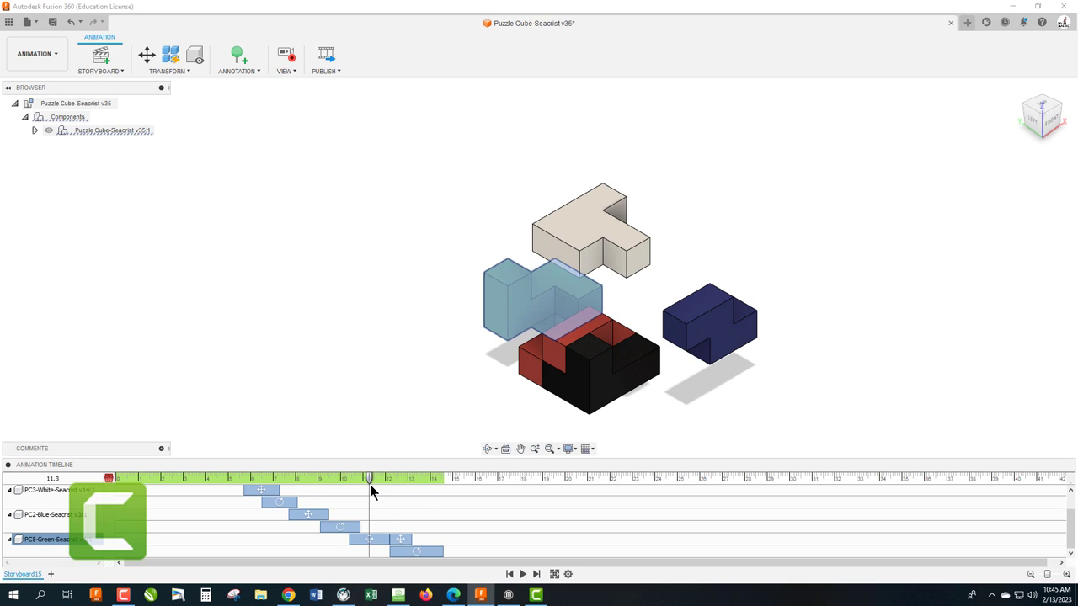
left_click(522, 574)
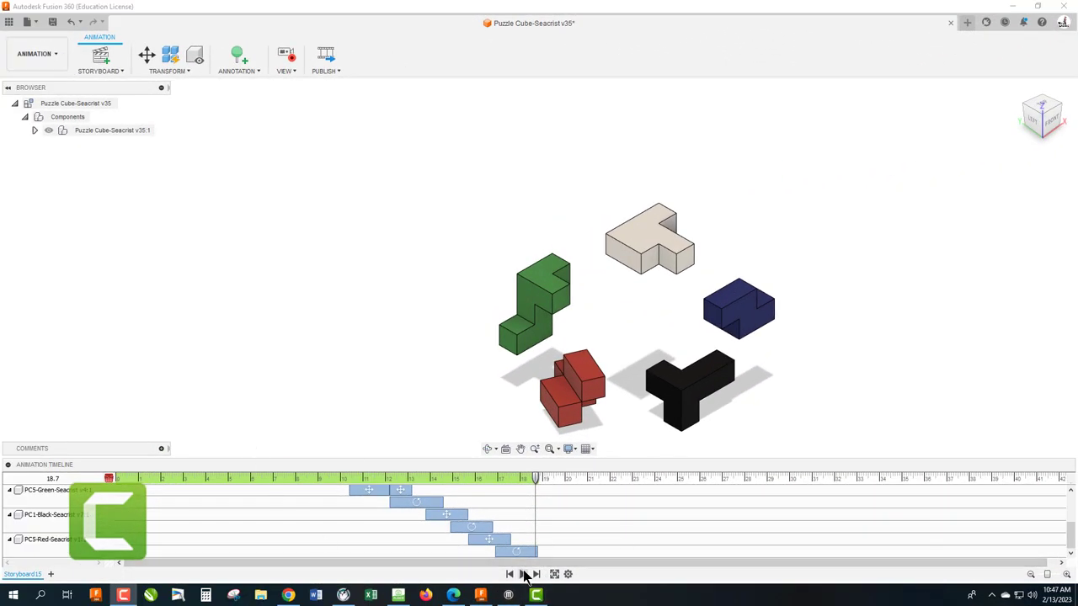
Step: Play the storyboard through to about 18.8 s, ending with all five pieces apart
left_click(524, 575)
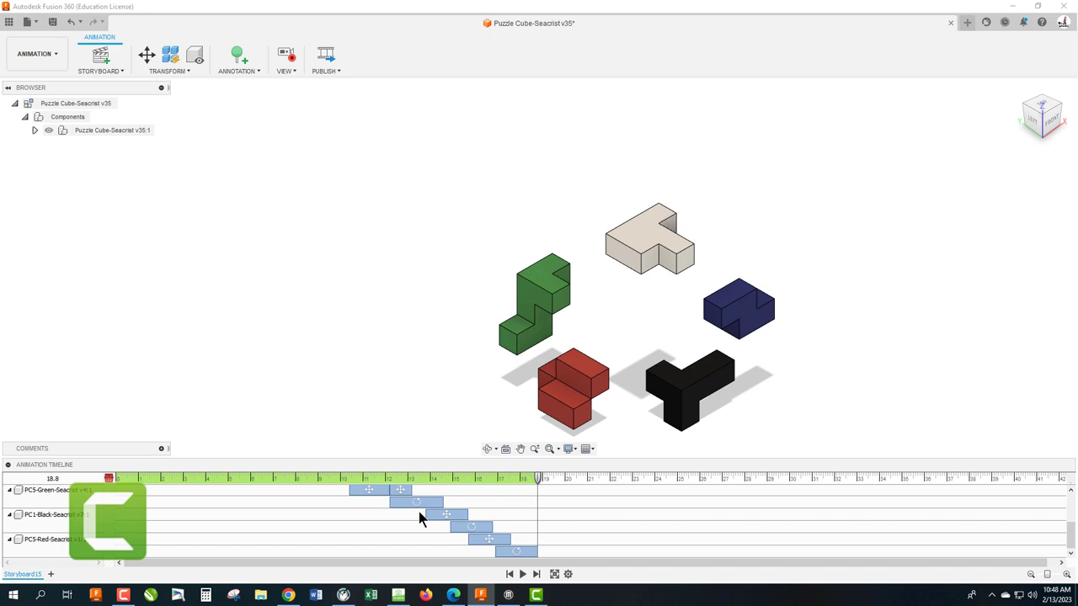
right_click(24, 576)
left_click(35, 561)
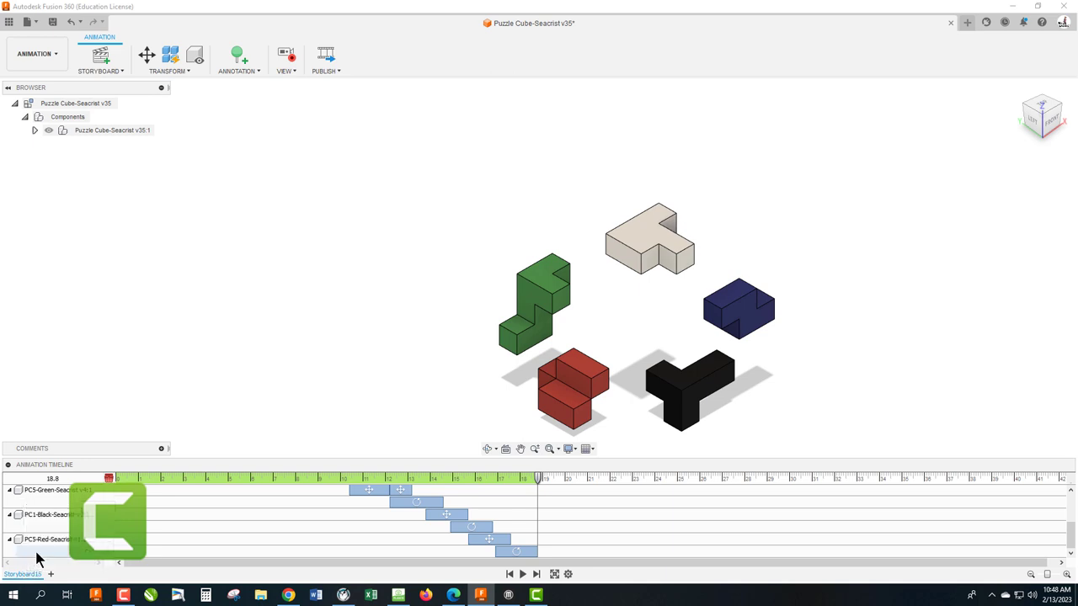
right_click(25, 578)
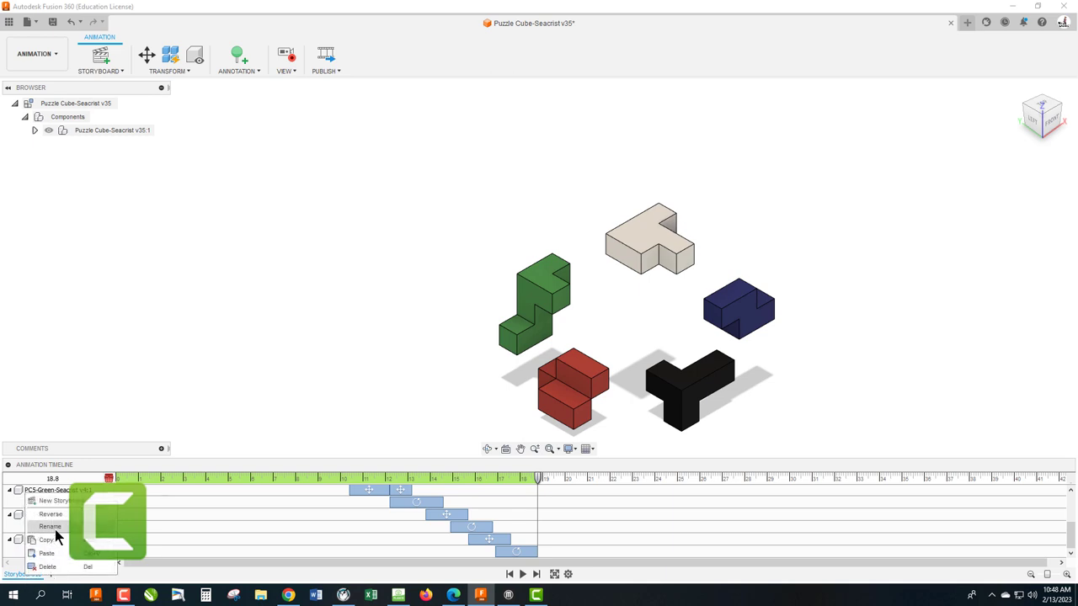
left_click(47, 553)
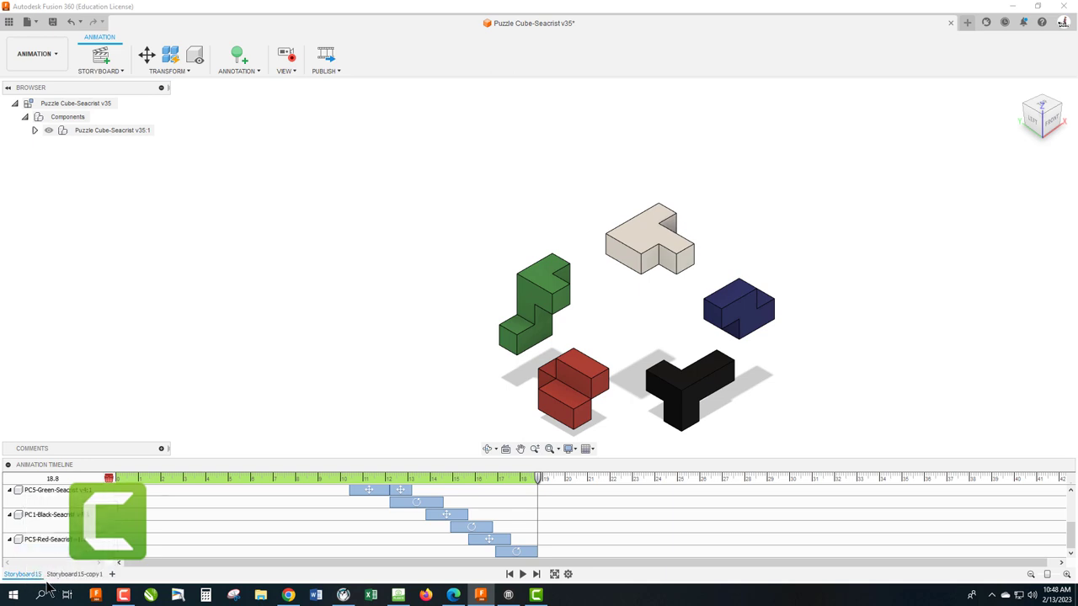
left_click(69, 575)
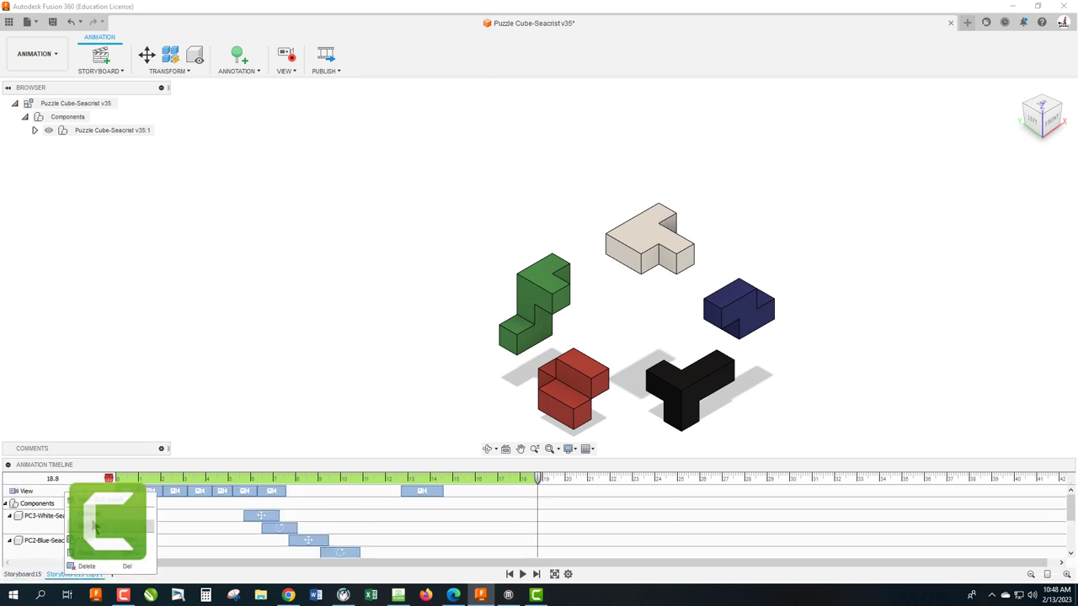
left_click(97, 523)
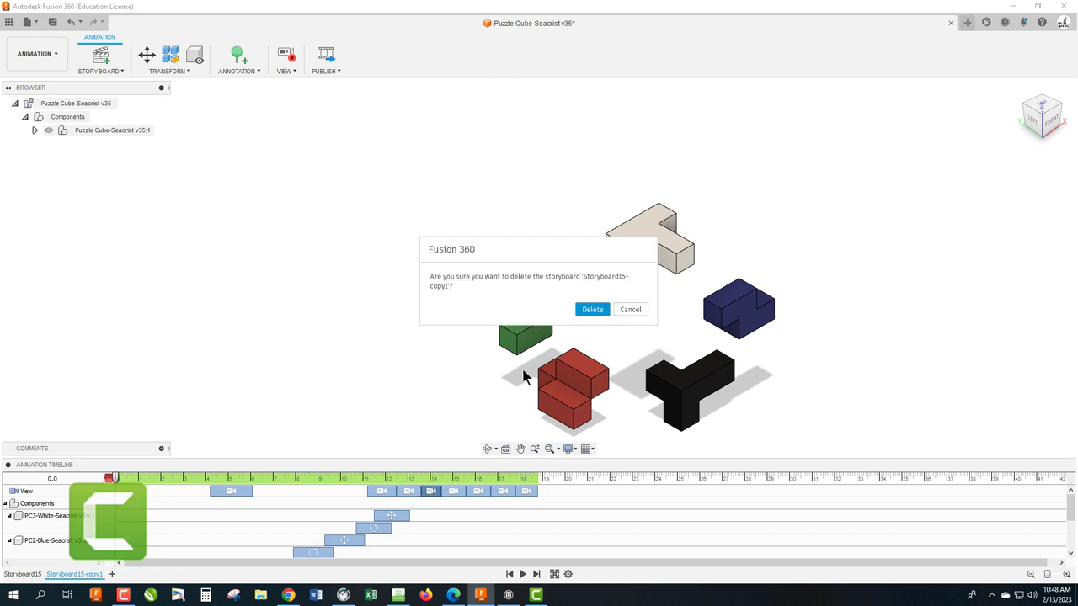
left_click(592, 310)
Step: Undo the deletion of Storyboard15-copy1 and move the playhead to 13.6 s
key("ctrl+z")
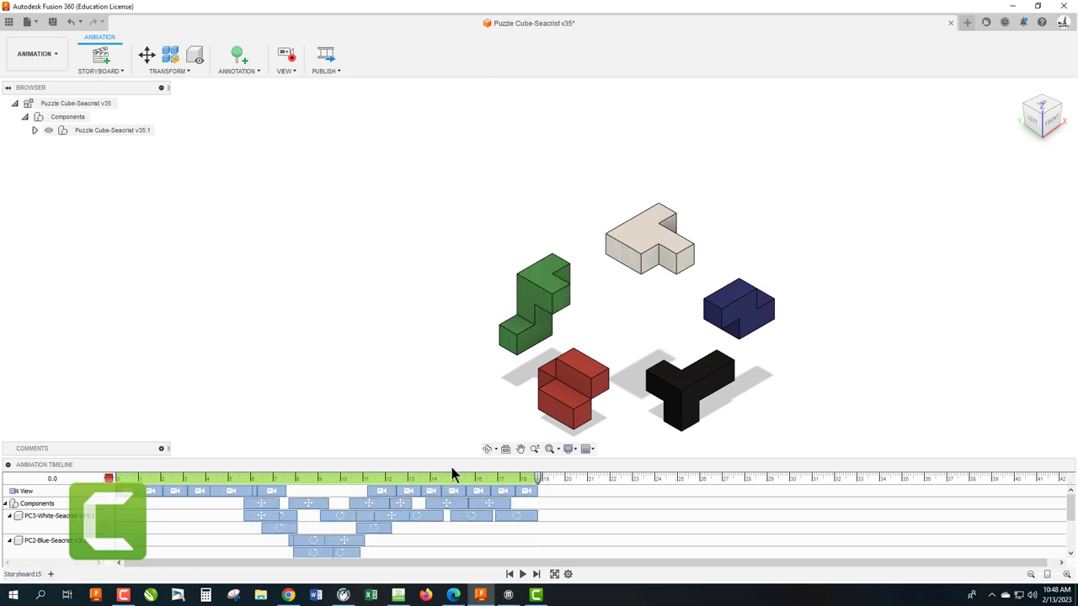
left_click(526, 490)
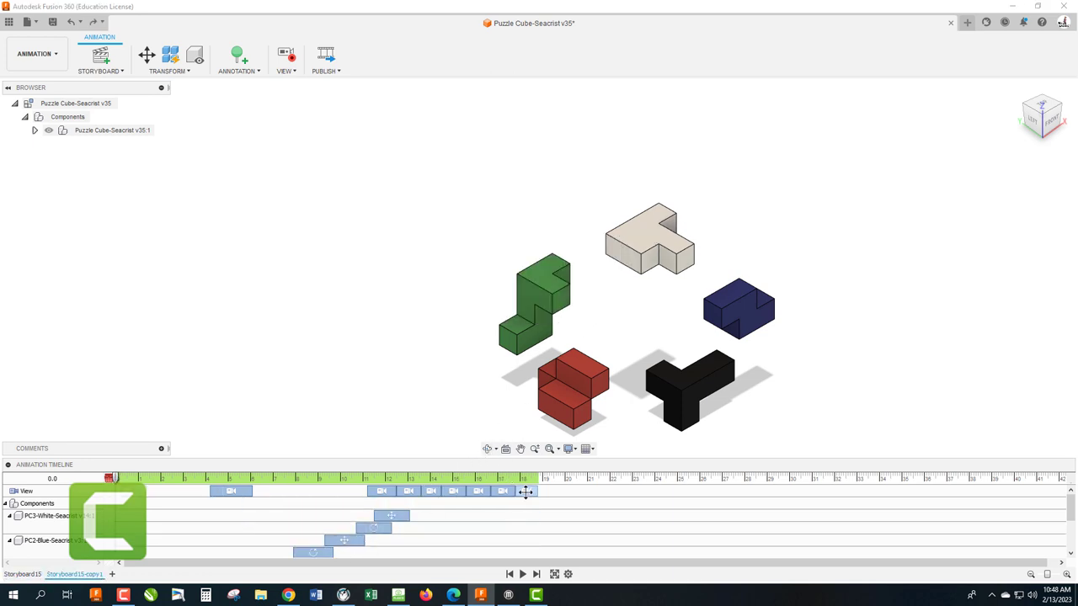
left_click_drag(119, 479, 421, 479)
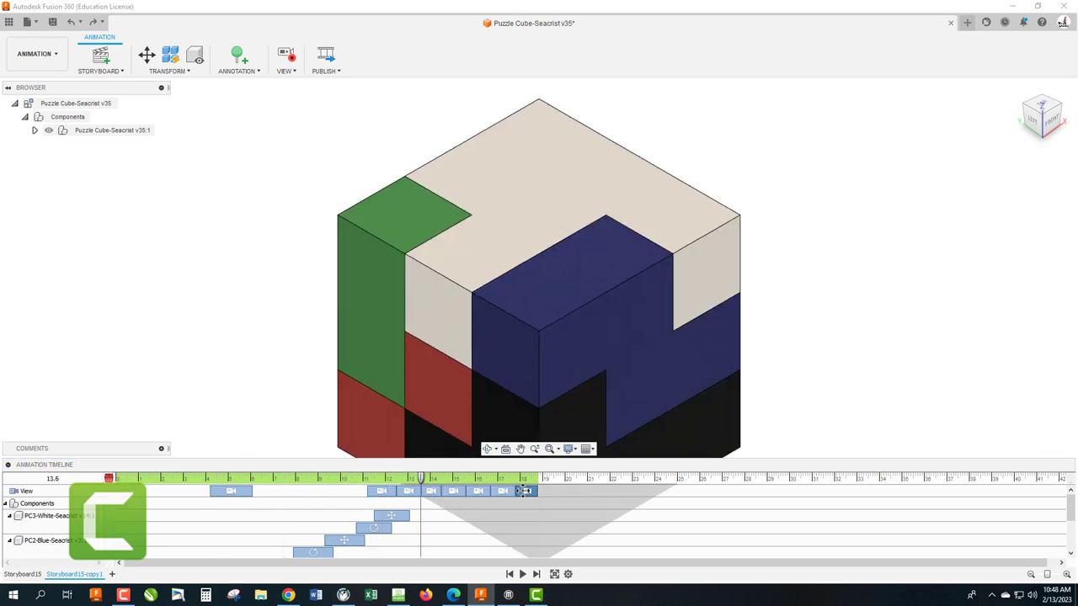
left_click(524, 491)
Step: Delete the five camera moves after 13.6 s, then rewind and play the storyboard
right_click(526, 491)
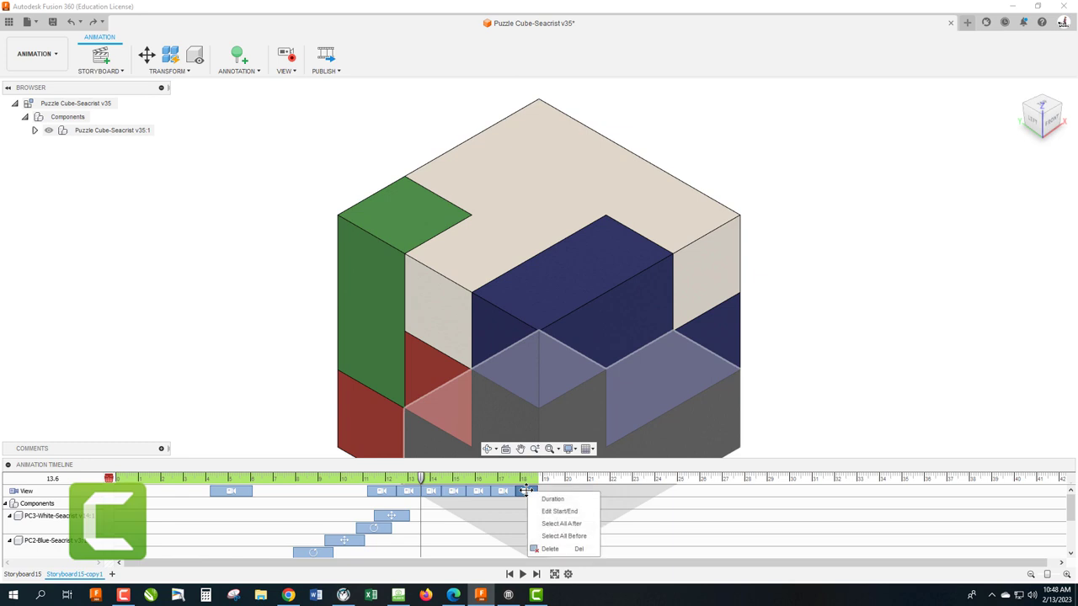
left_click(544, 548)
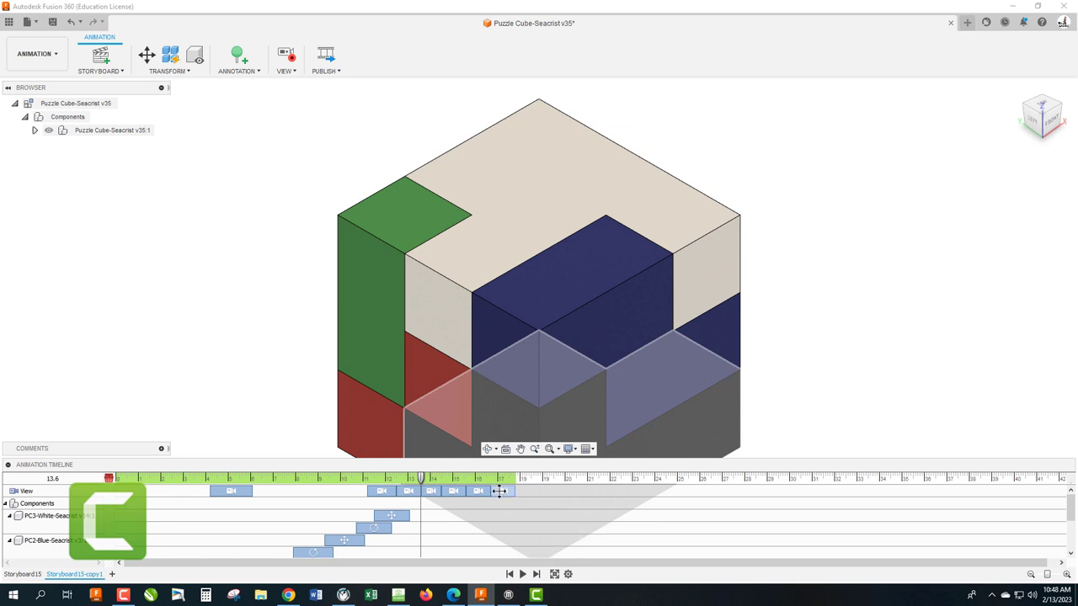
right_click(499, 491)
left_click(519, 548)
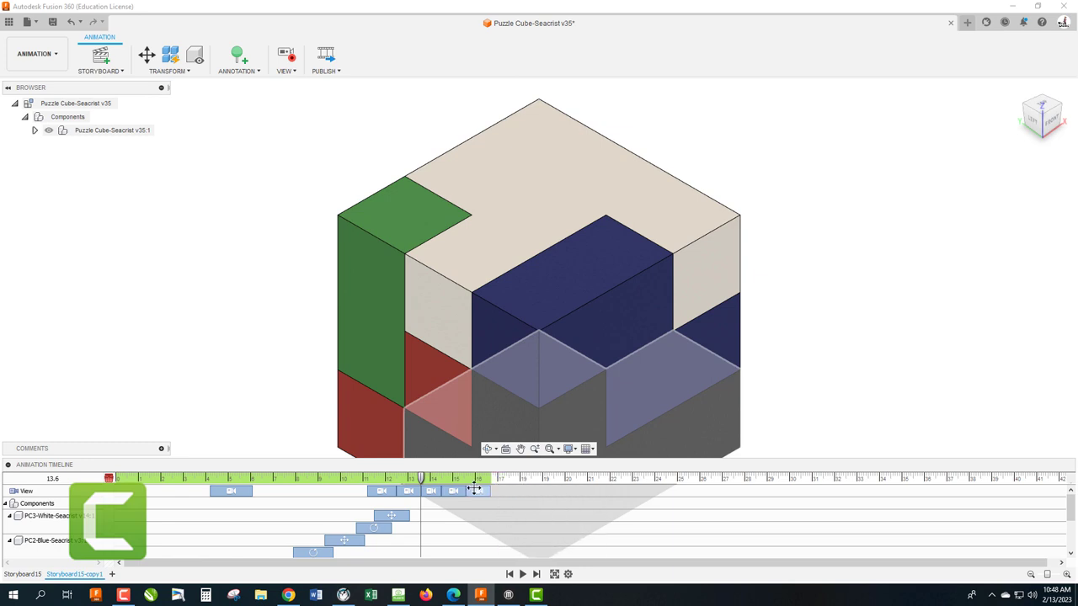
right_click(474, 490)
left_click(505, 548)
right_click(454, 492)
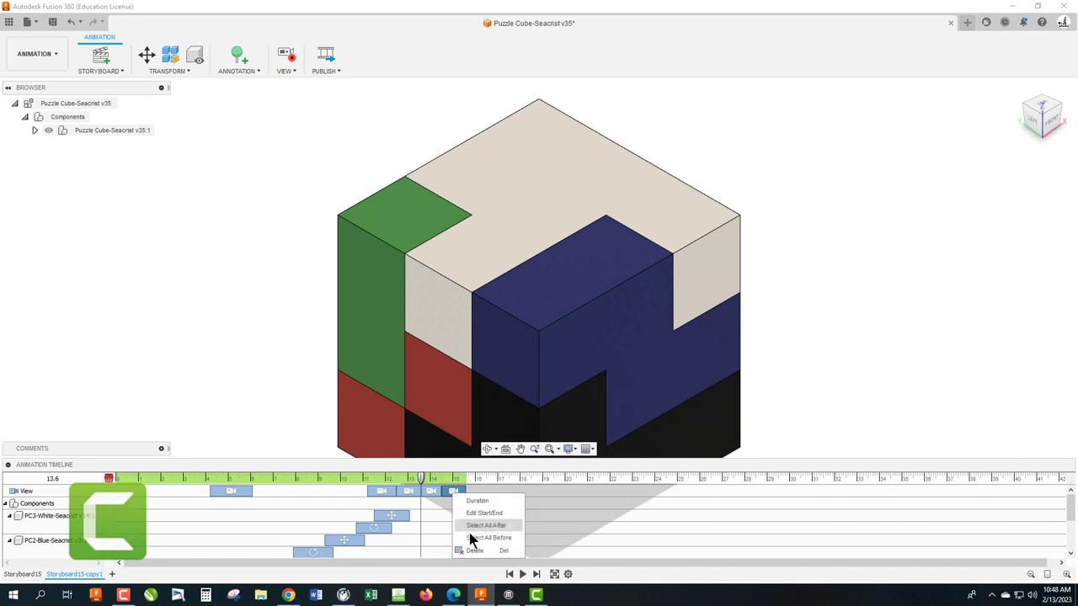
left_click(479, 552)
right_click(432, 491)
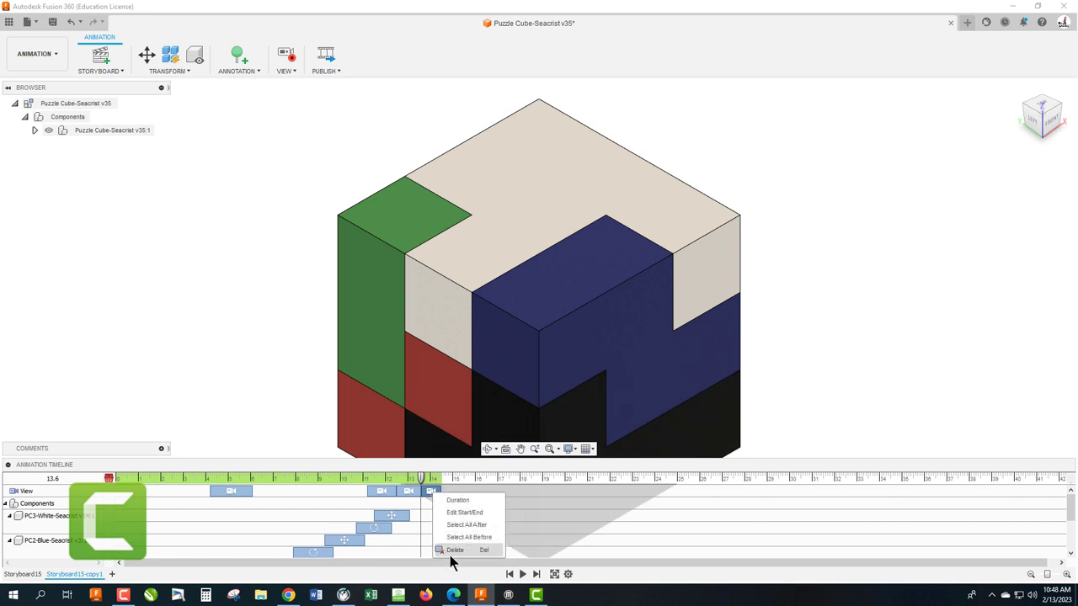
left_click(452, 549)
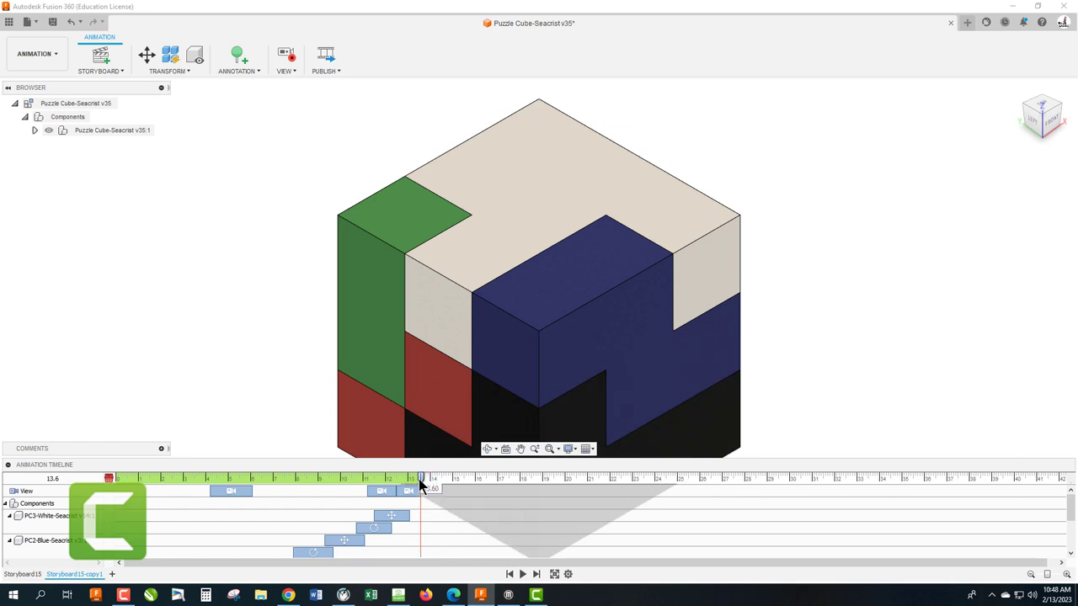
left_click_drag(418, 479, 124, 481)
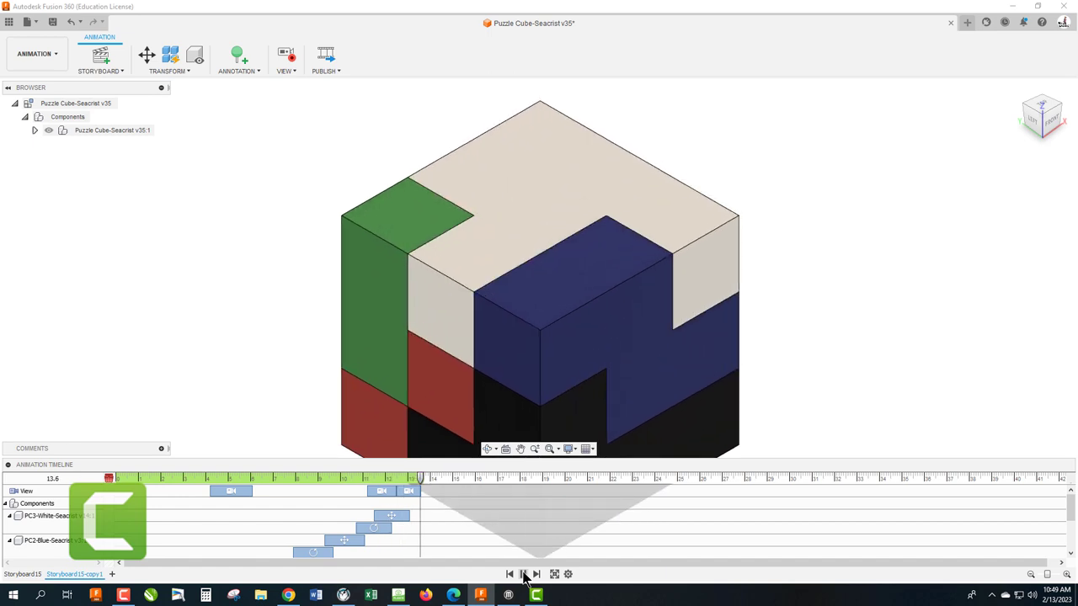
left_click(523, 574)
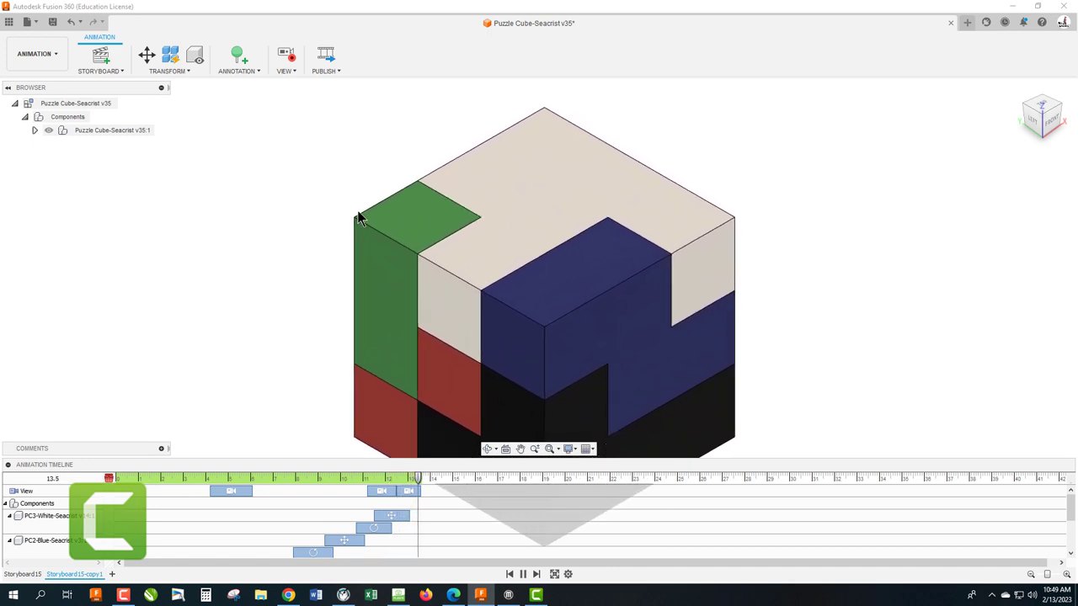
Step: Publish the storyboards as a 1024 x 1024 AVI, overwrite Puzzle Cube-Seacrist v35.avi, and open File Explorer
left_click(328, 58)
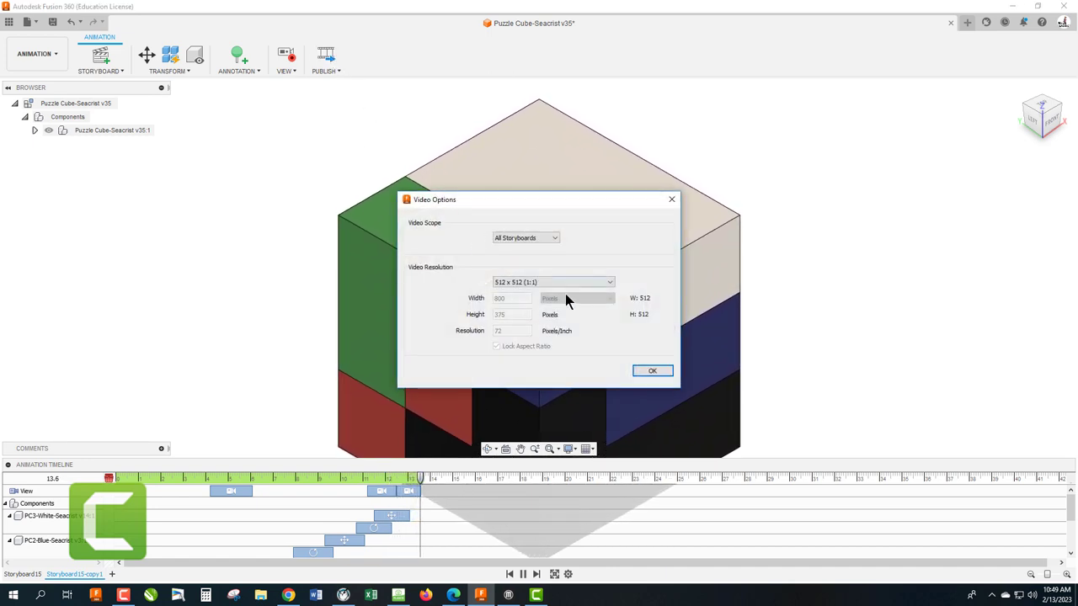
left_click(569, 282)
left_click(566, 312)
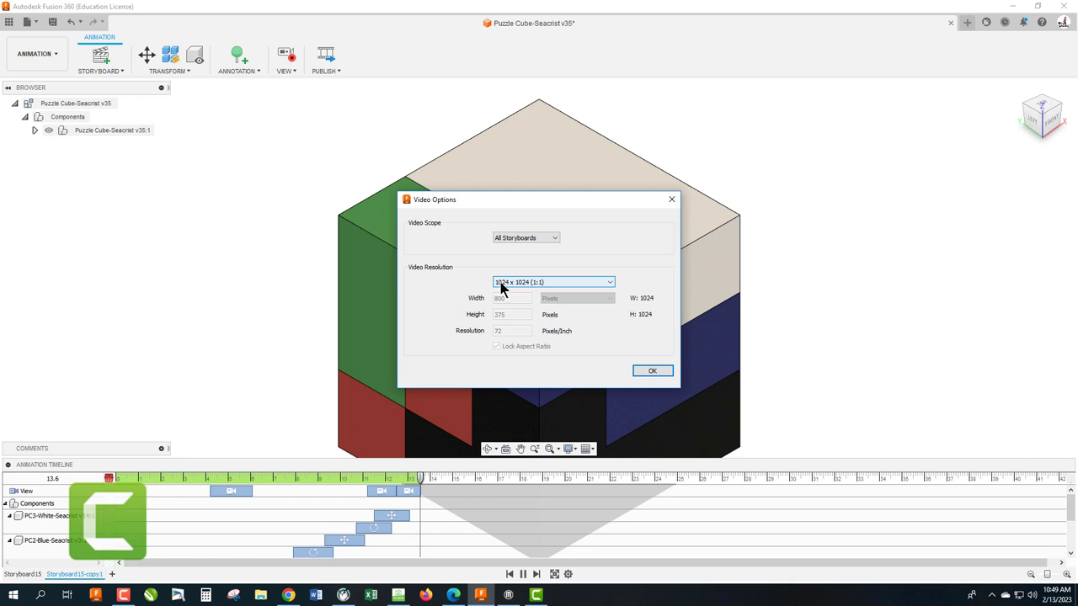
left_click(651, 372)
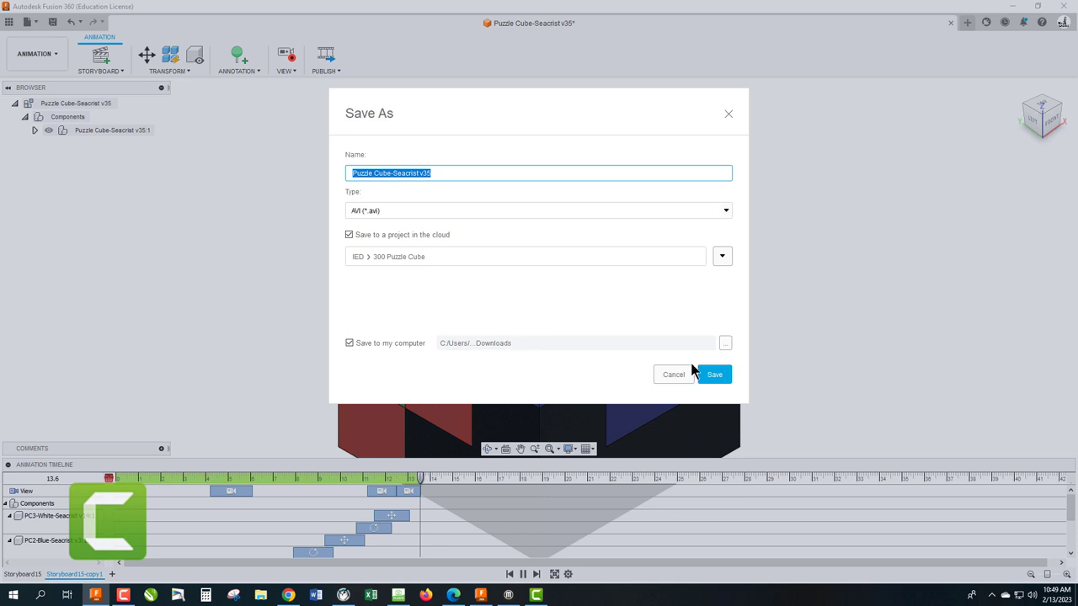
left_click(704, 376)
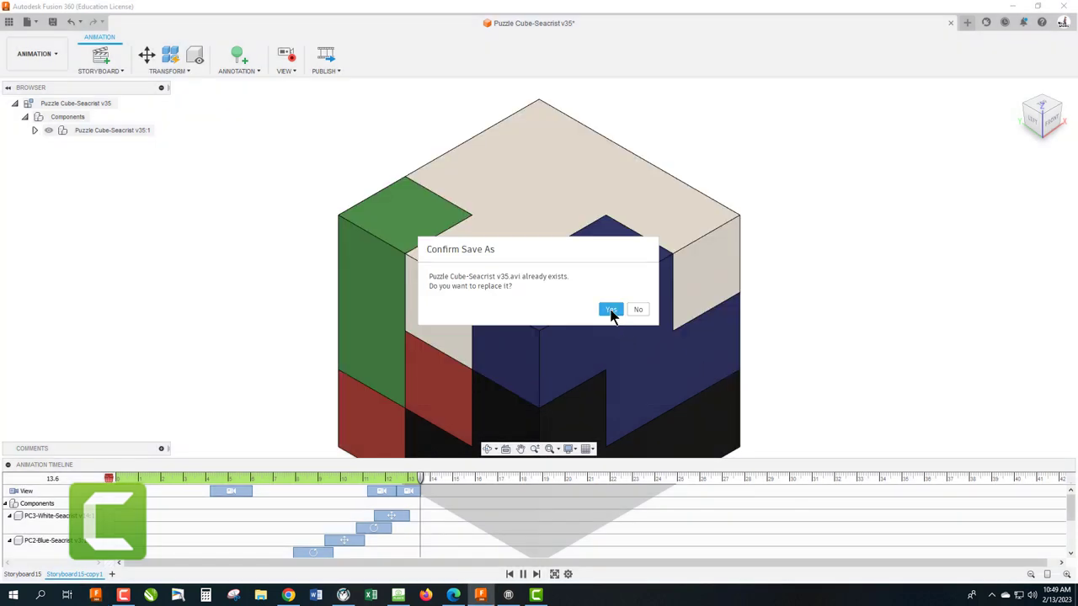
left_click(610, 311)
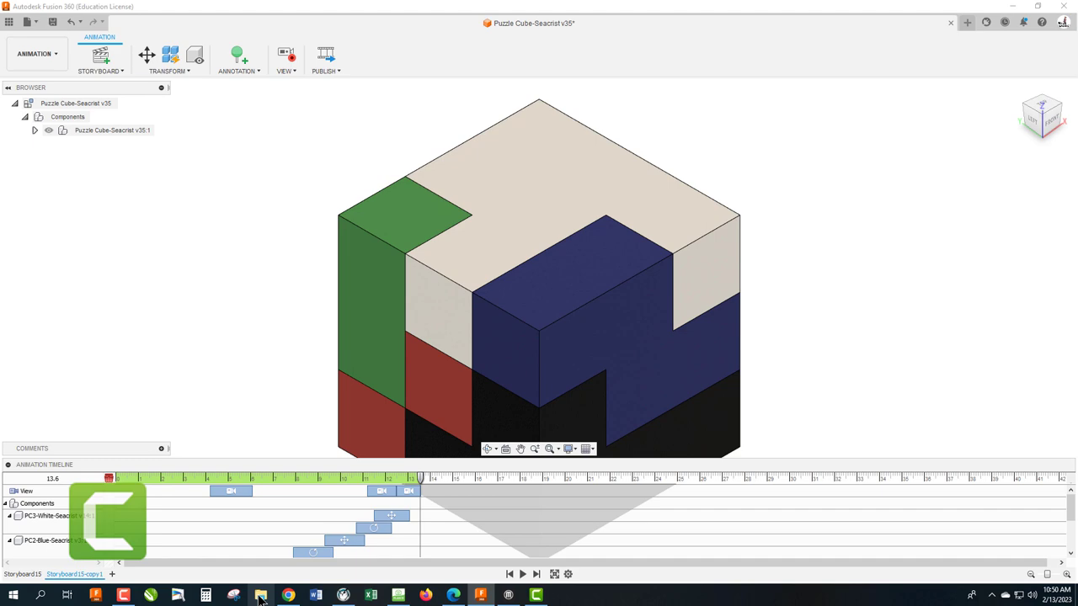
left_click(261, 595)
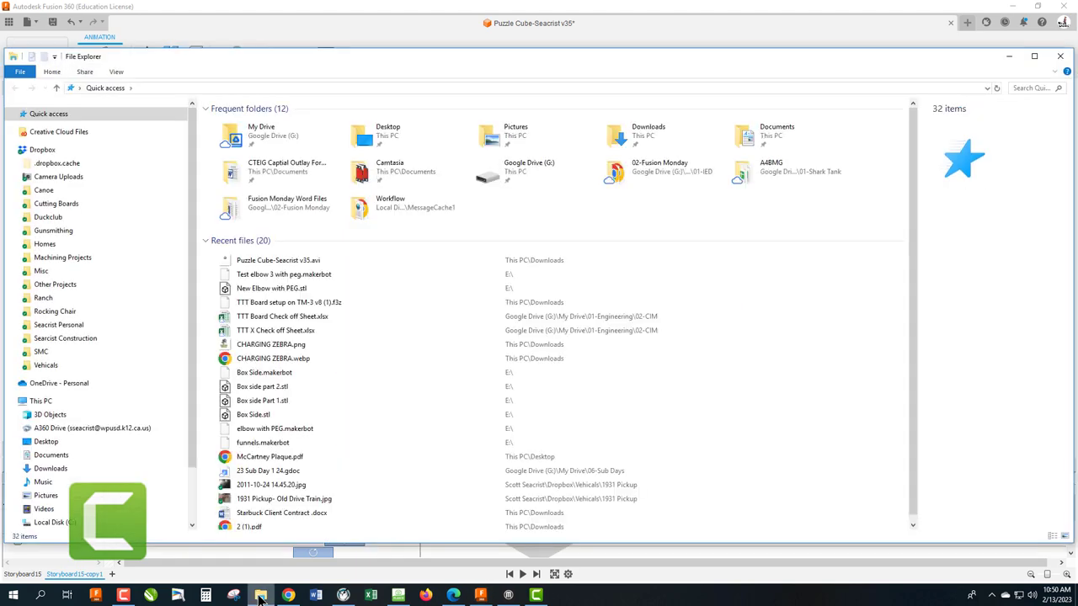
Step: Play Puzzle Cube-Seacrist v35.avi from Recent files in the Movies & TV player
double_click(301, 265)
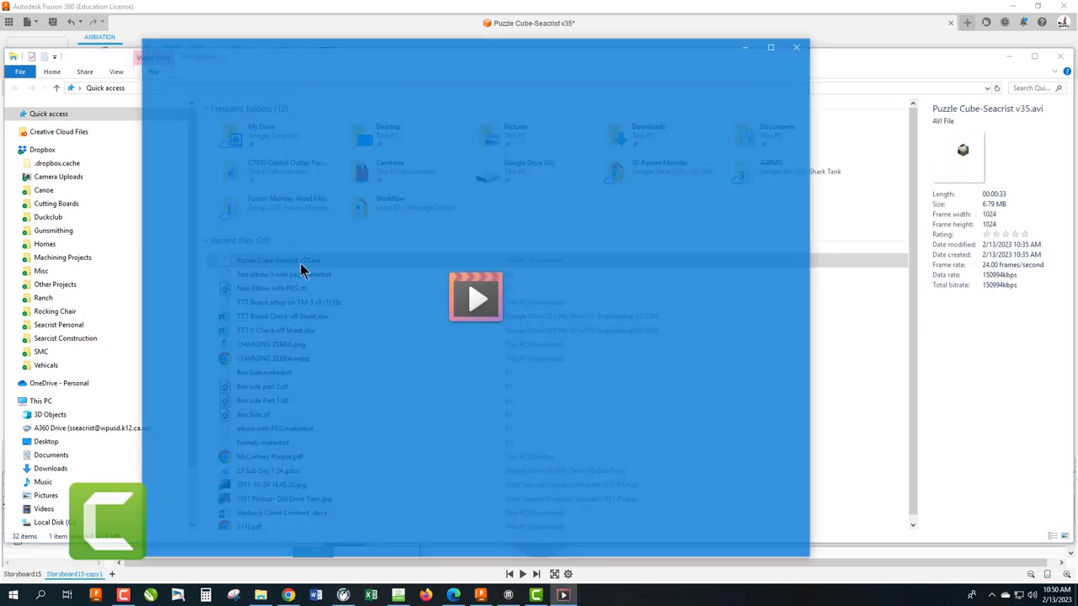